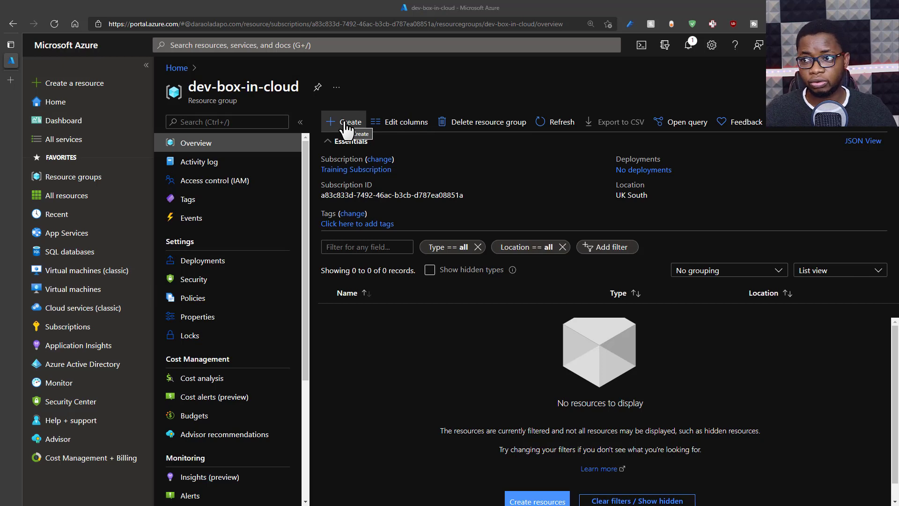
# Add a new Windows Server 2019 Datacenter virtual machine to the resource group.
pyautogui.click(346, 125)
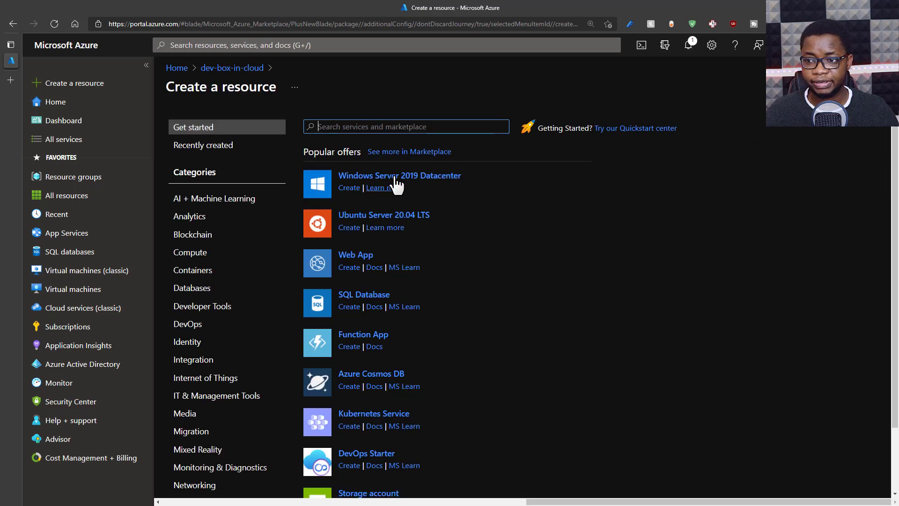
pyautogui.click(395, 178)
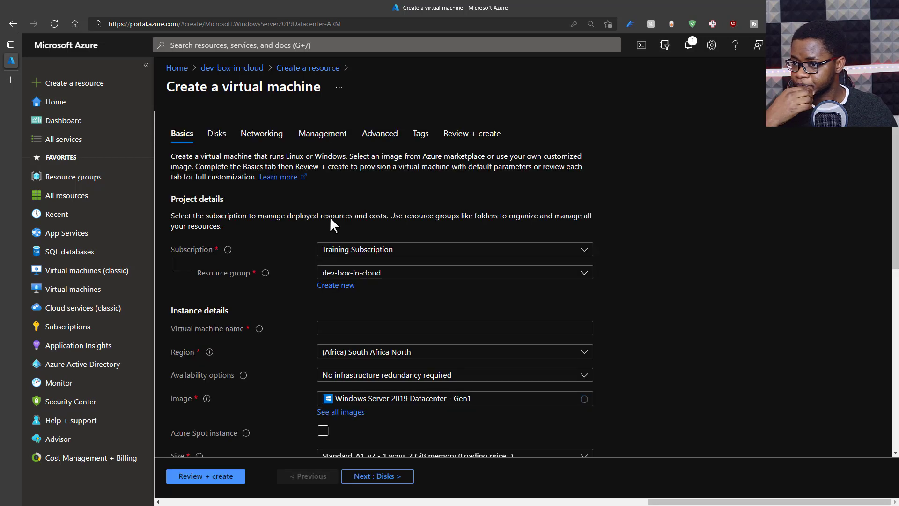
# Name the VM dev-box-in-cloud, set region (Europe) UK South, and browse all images.
pyautogui.click(367, 328)
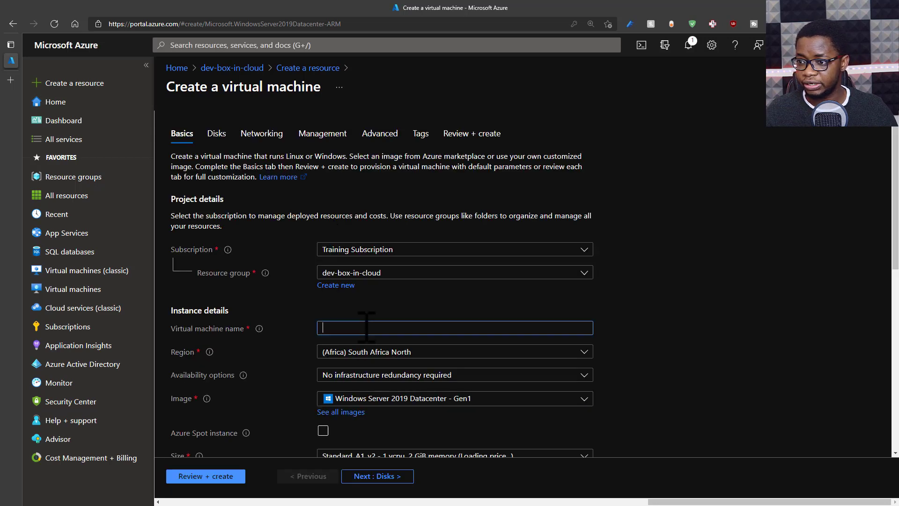
pyautogui.write('dev-box-in-cloud')
pyautogui.press('Tab')
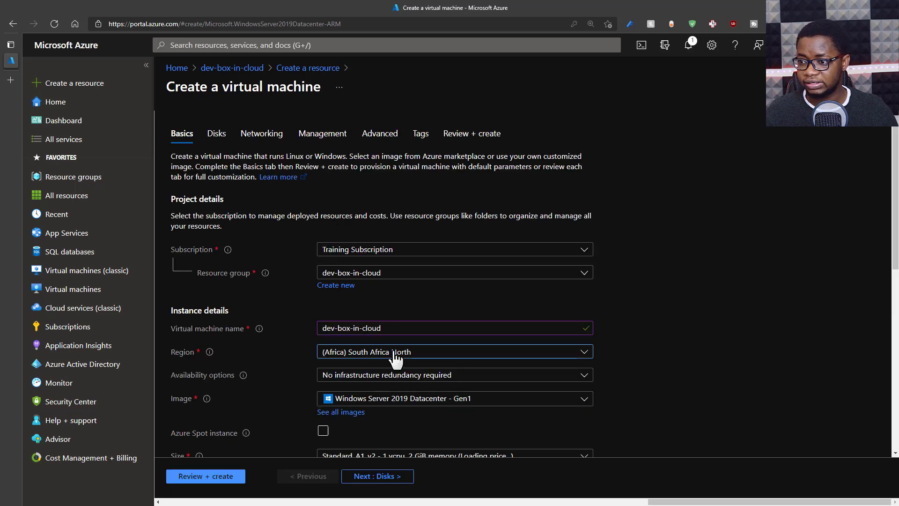
pyautogui.click(394, 354)
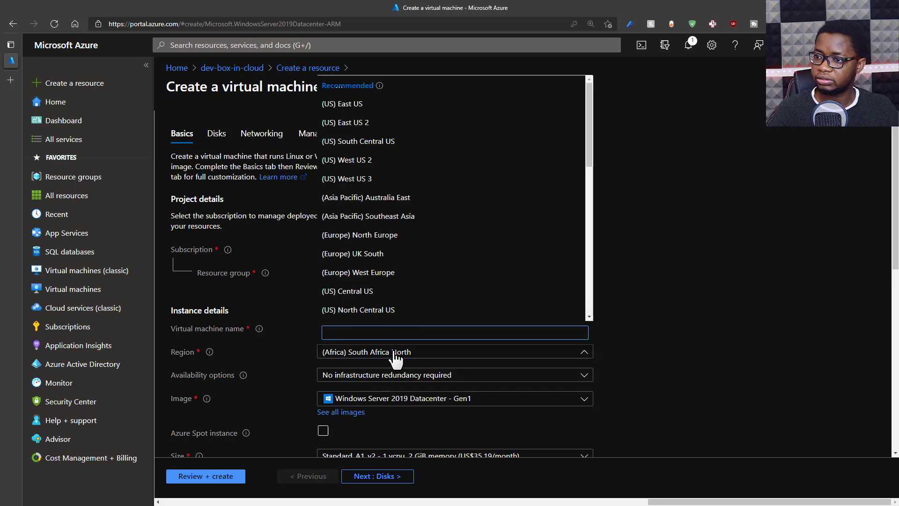
pyautogui.write('uk so')
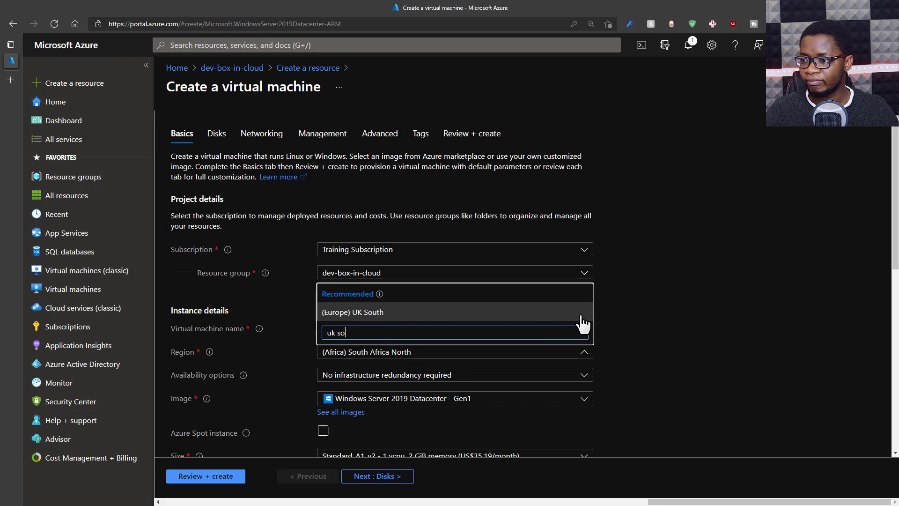
pyautogui.press('Return')
pyautogui.scroll(-2, 635, 351)
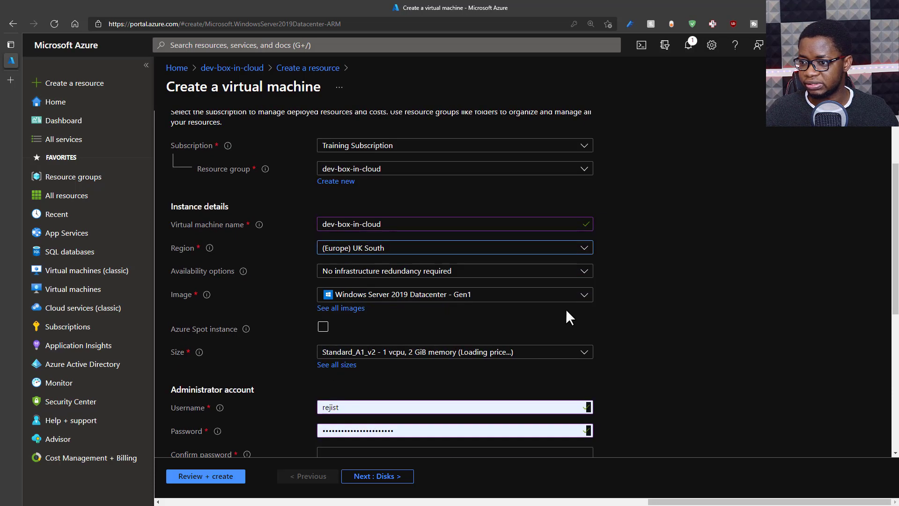
pyautogui.click(360, 309)
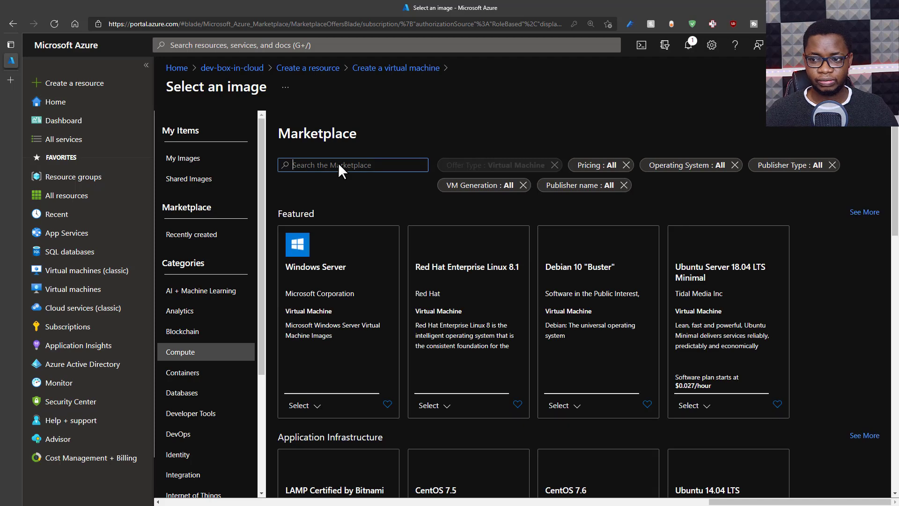
# Search the Marketplace for 'visual studio' and pick the Visual Studio 2019 Enterprise image.
pyautogui.write('visua')
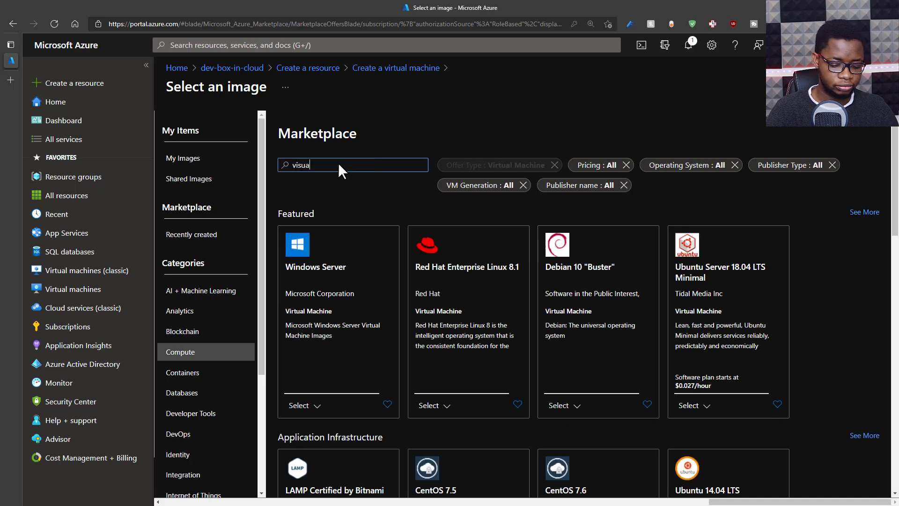
pyautogui.write('l studio')
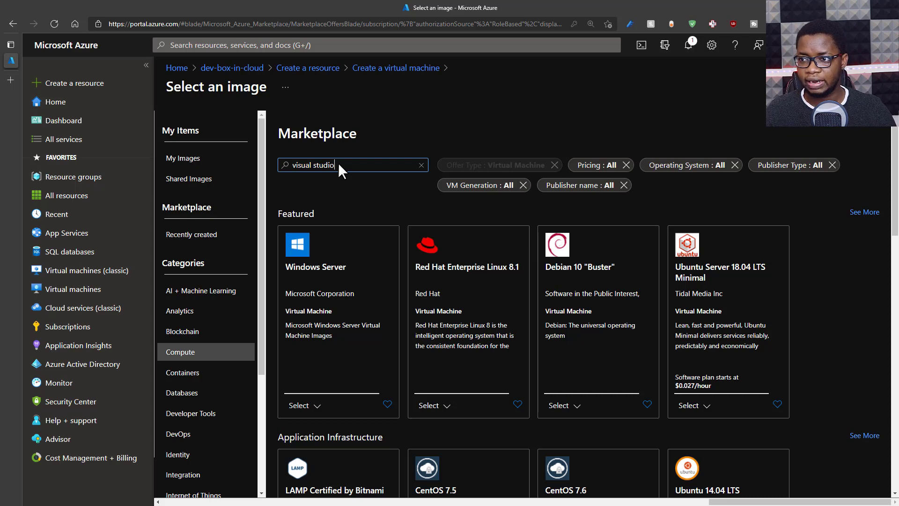
pyautogui.press('Return')
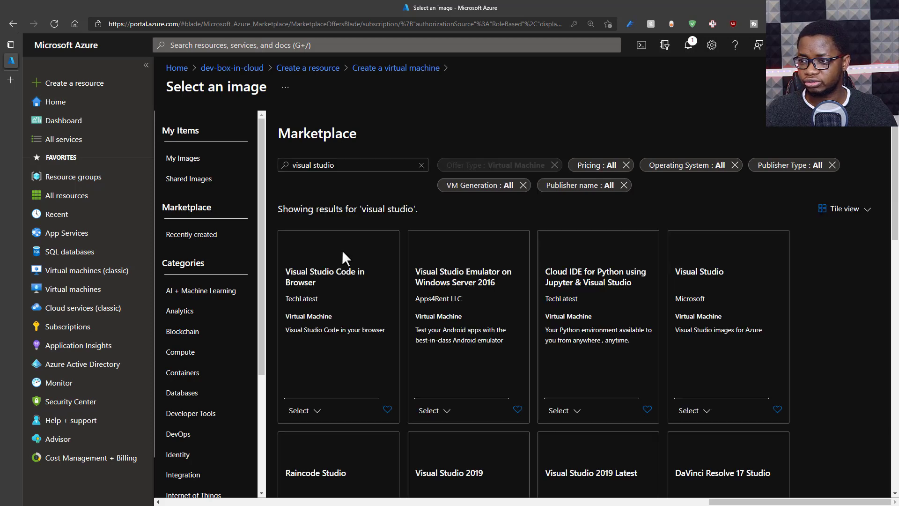
pyautogui.scroll(-3, 348, 344)
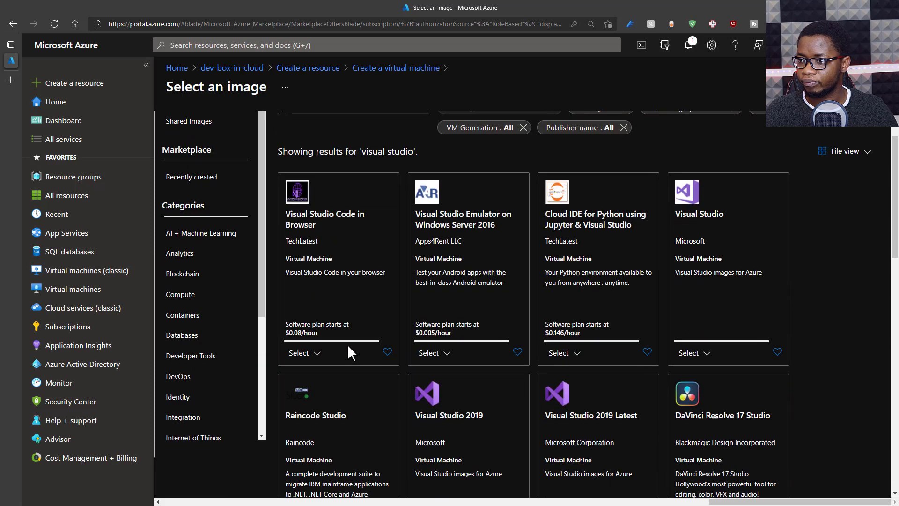
pyautogui.scroll(3, 577, 313)
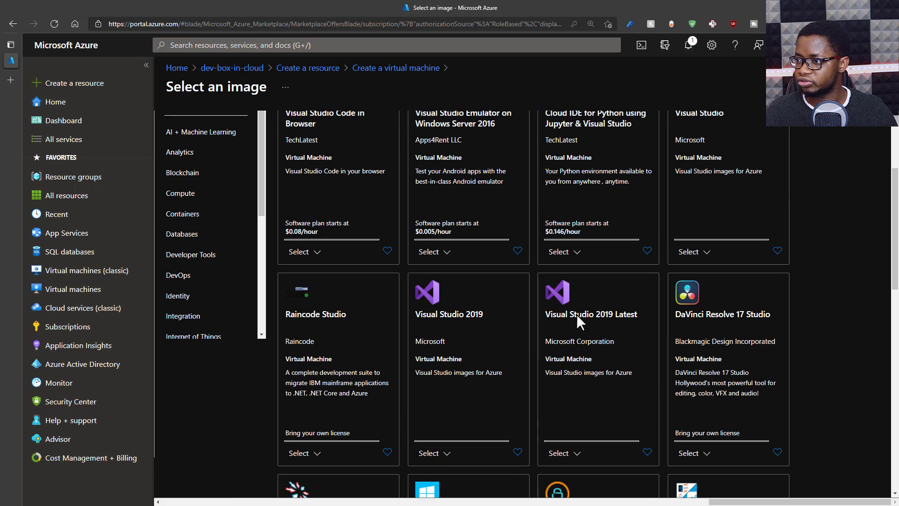
pyautogui.scroll(-3, 577, 314)
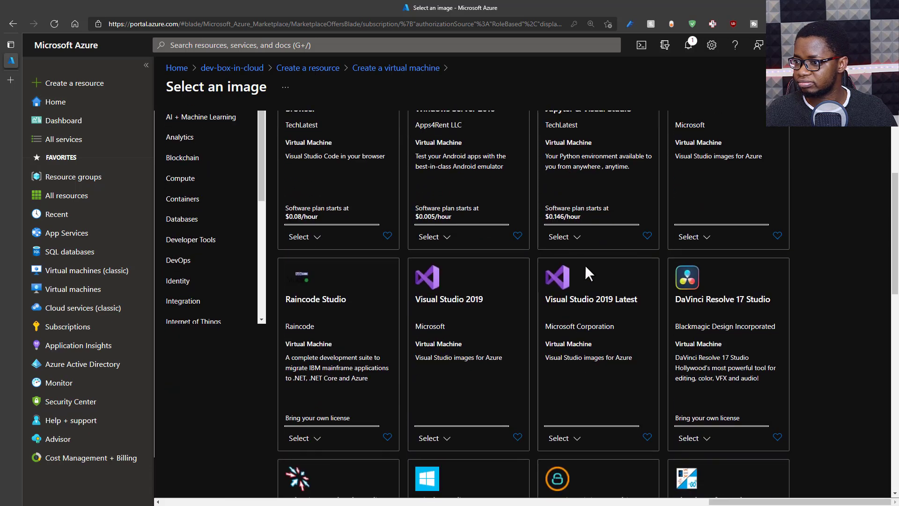
pyautogui.click(572, 442)
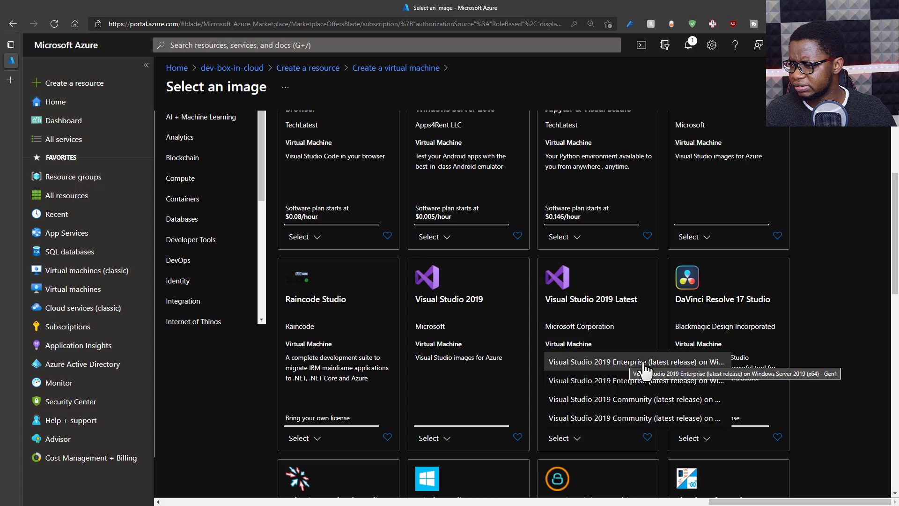
pyautogui.click(618, 379)
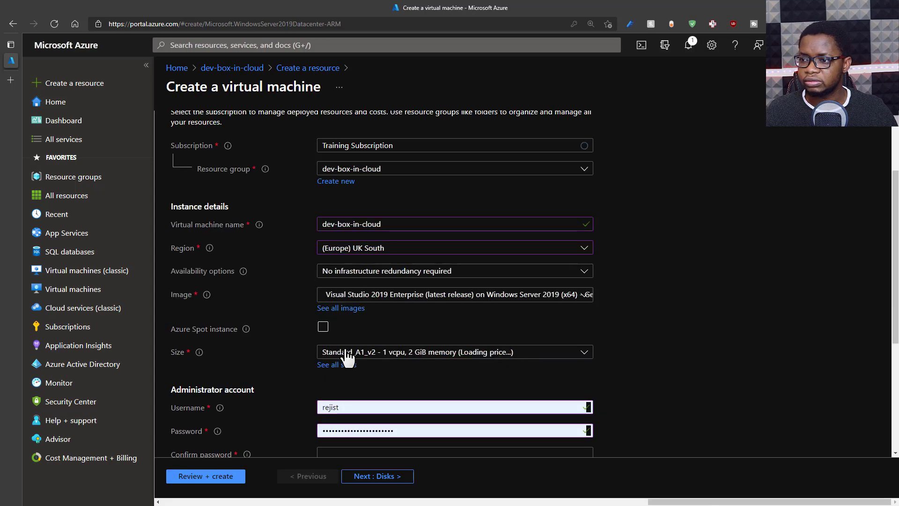
# Change the VM size from Standard_B4ms to Standard_D2s_v3 (2 vcpus, 8 GiB memory).
pyautogui.click(457, 356)
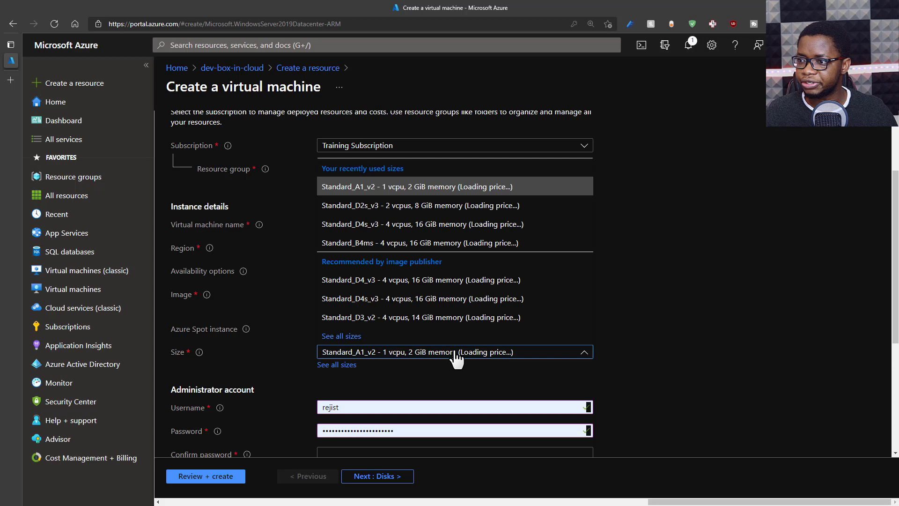
pyautogui.click(390, 244)
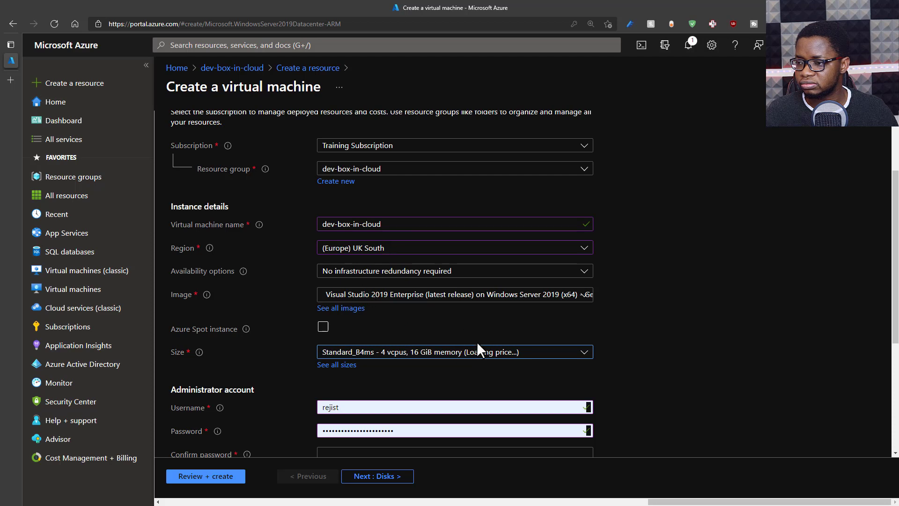
pyautogui.click(529, 356)
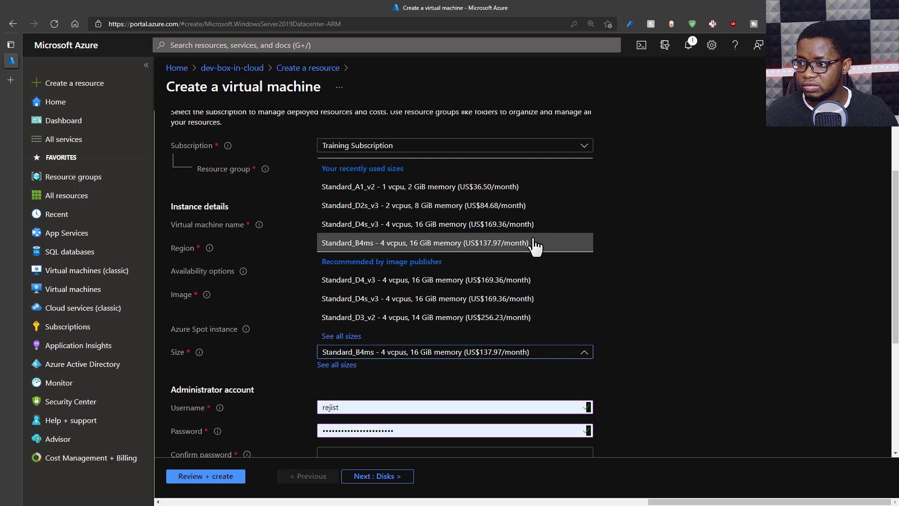
pyautogui.click(509, 210)
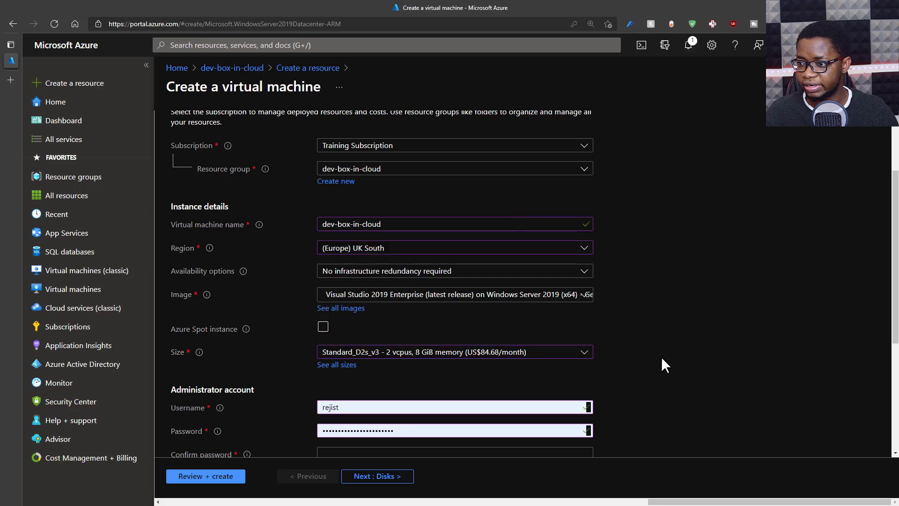
# Replace the administrator username and enter the password and its confirmation.
pyautogui.scroll(-2, 652, 363)
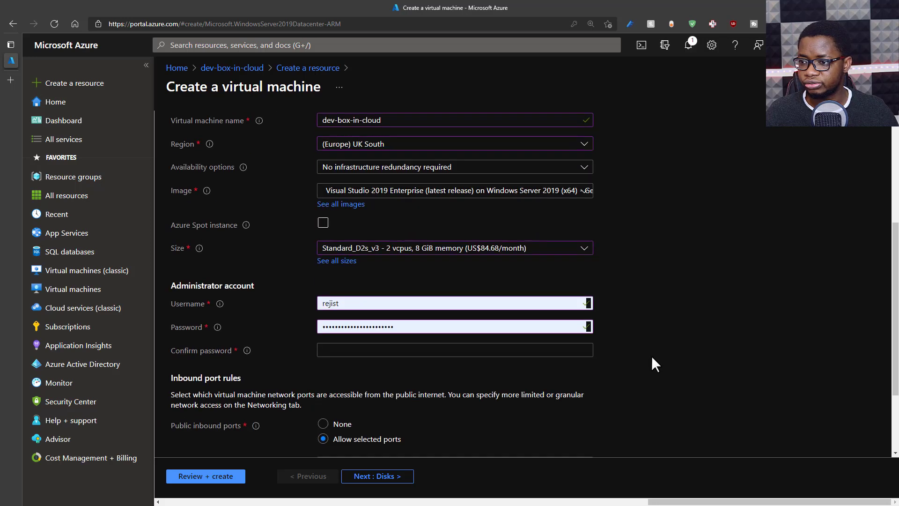
pyautogui.moveTo(349, 305); pyautogui.dragTo(299, 303)
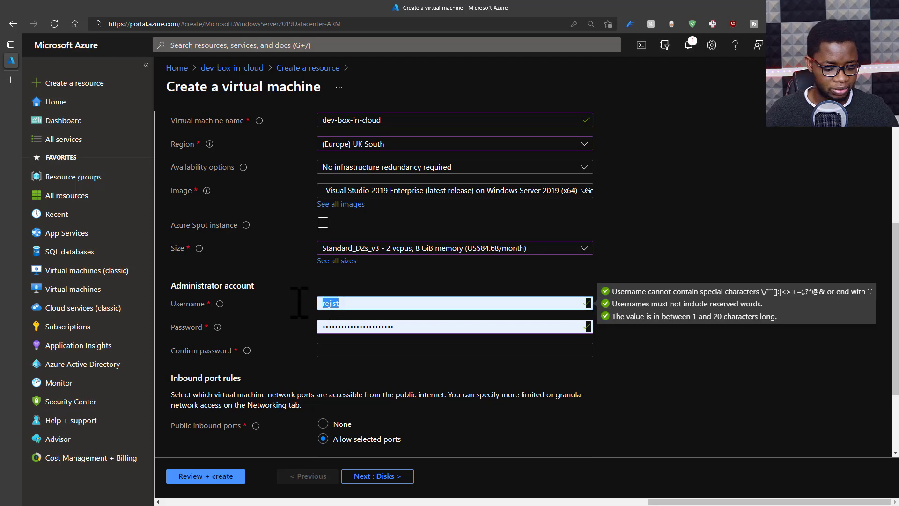
pyautogui.write('dara')
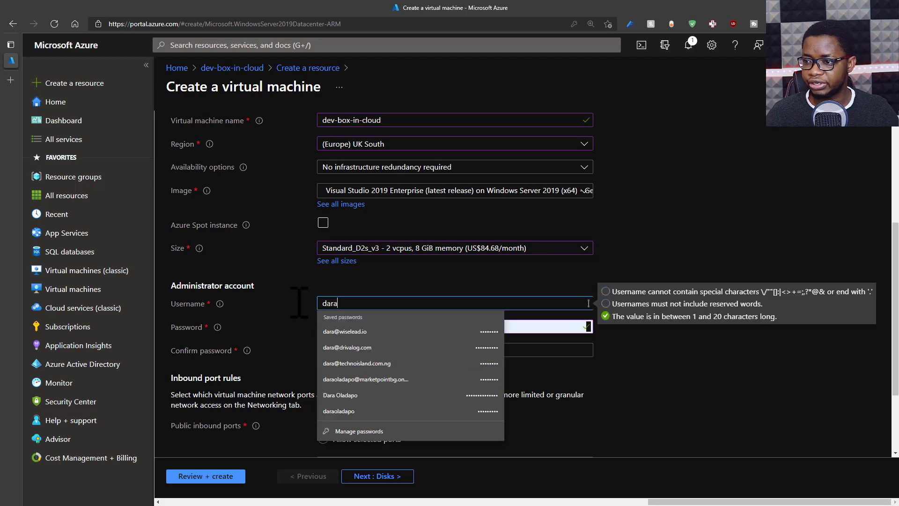
pyautogui.press('Tab')
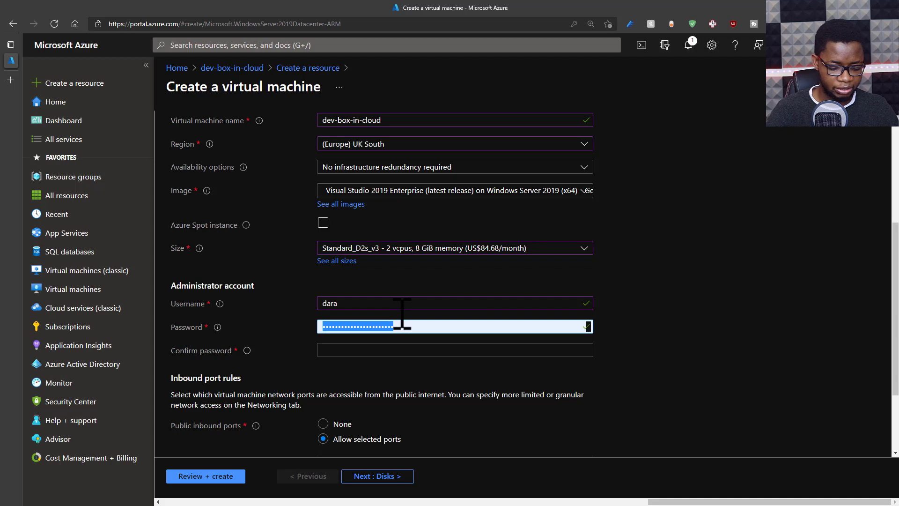
pyautogui.write('•••••')
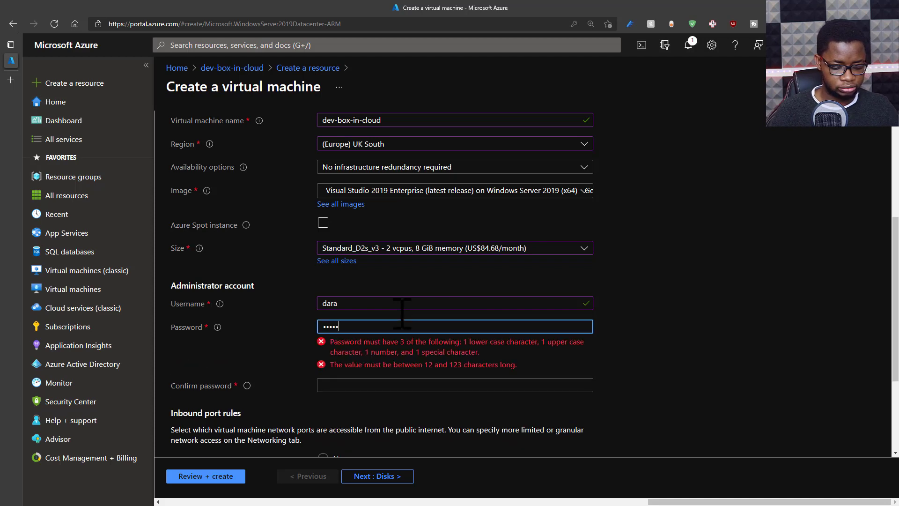
pyautogui.hotkey('ctrl', 'a')
pyautogui.write('••••')
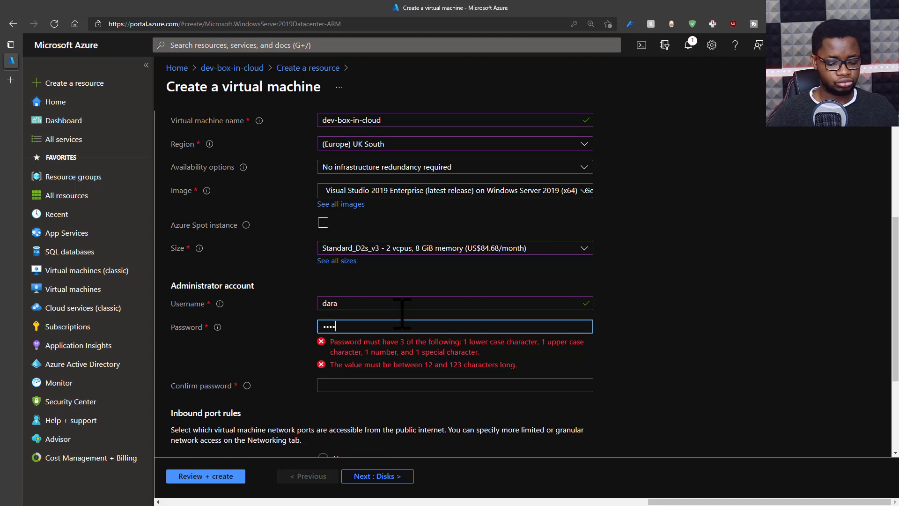
pyautogui.write('••••••••••')
pyautogui.press('Tab')
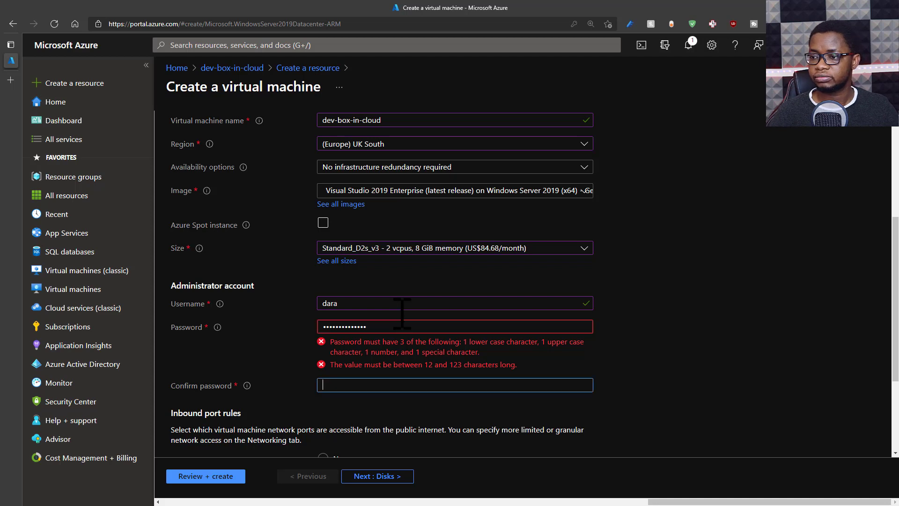
pyautogui.write('•••••••••')
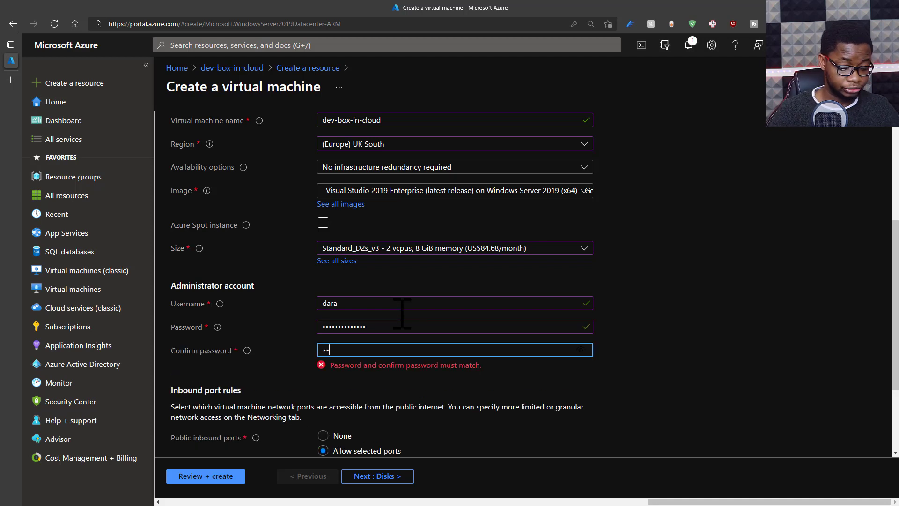
pyautogui.write('•••••')
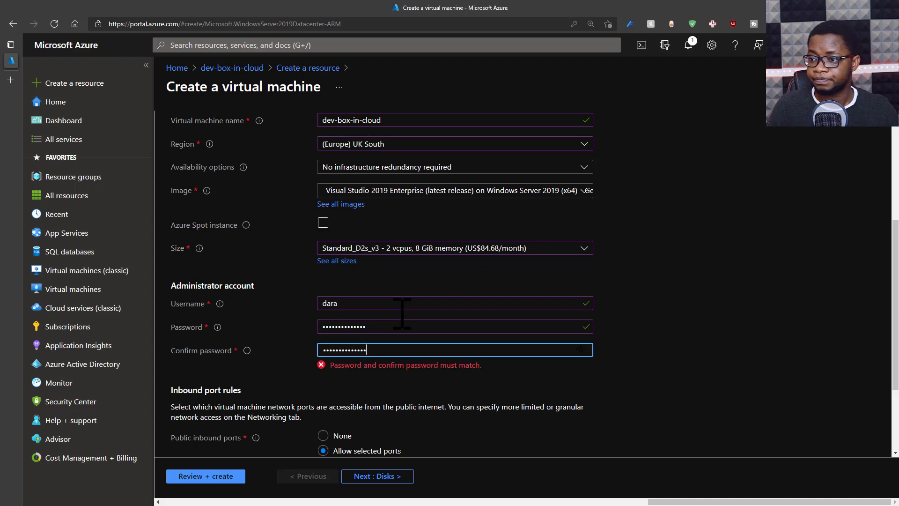
# Autofill the username from a saved login and retype both passwords until they match.
pyautogui.doubleClick(384, 328)
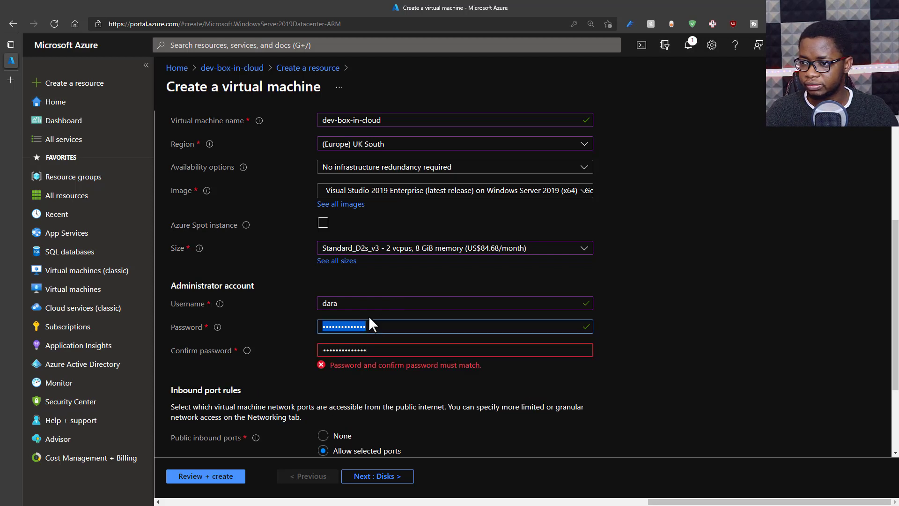
pyautogui.click(368, 305)
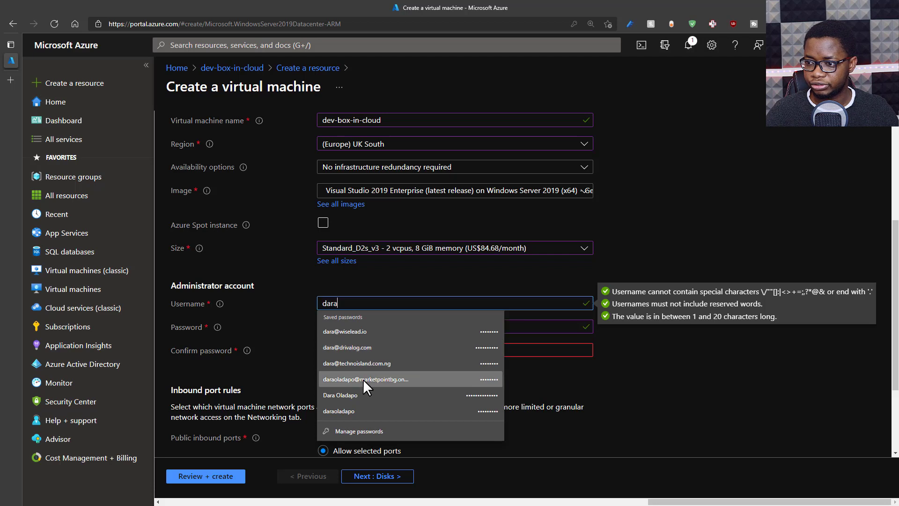
pyautogui.click(363, 411)
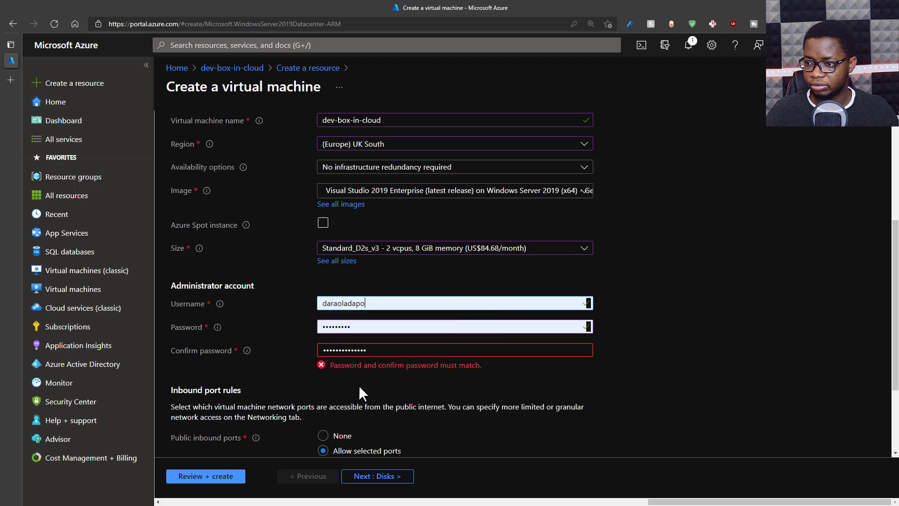
pyautogui.doubleClick(358, 328)
pyautogui.write('•••••')
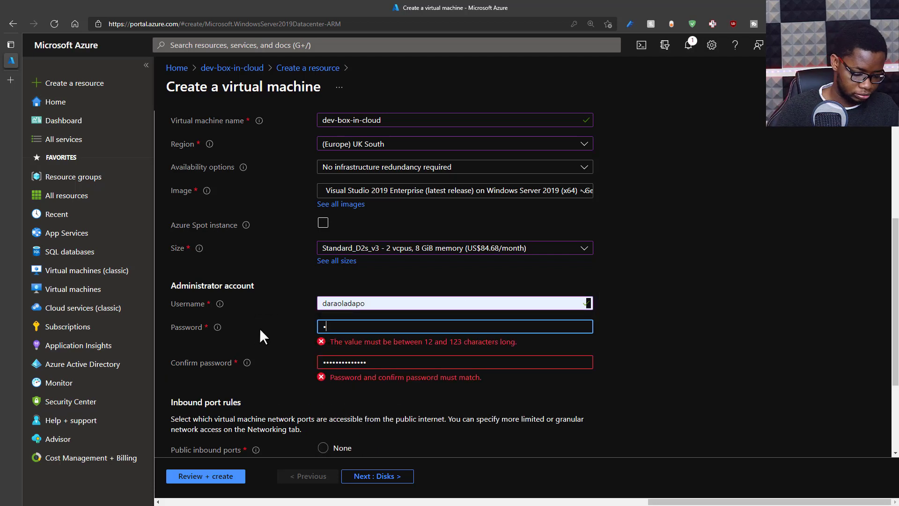
pyautogui.write('•••••••••')
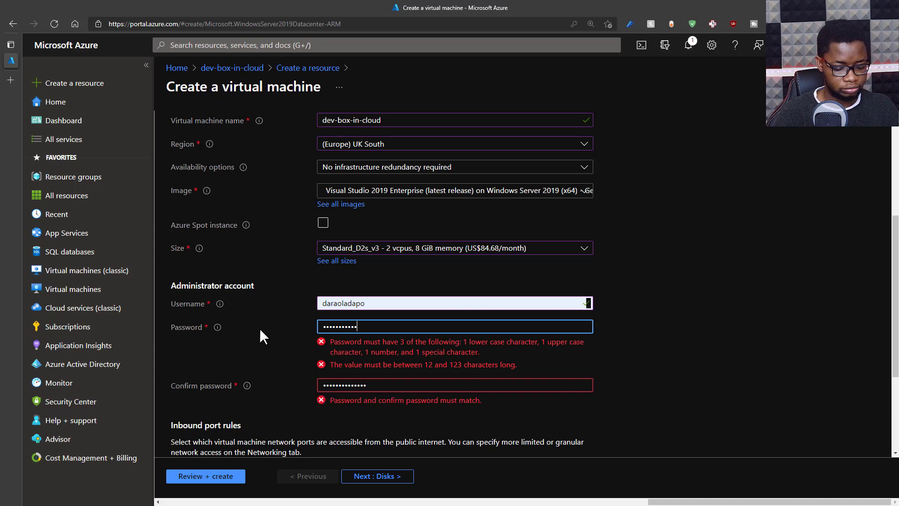
pyautogui.press('Tab')
pyautogui.write('•••')
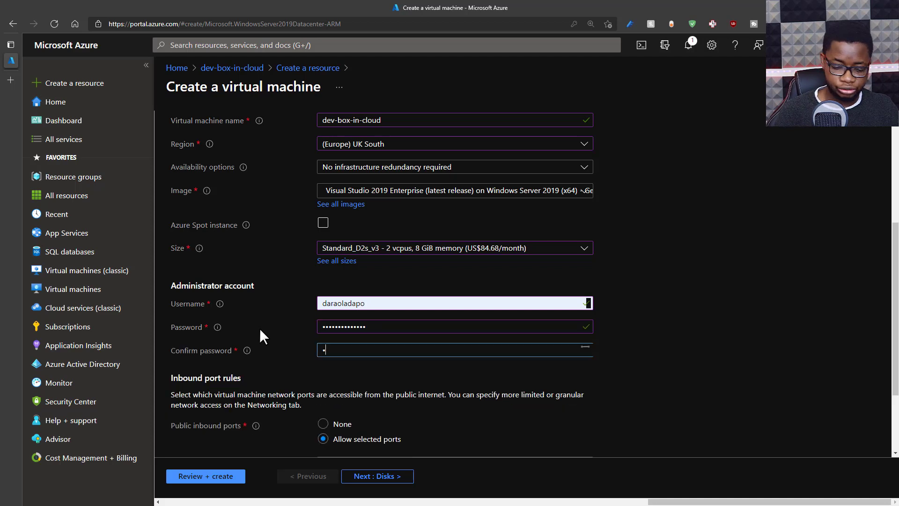
pyautogui.write('•••••••••••')
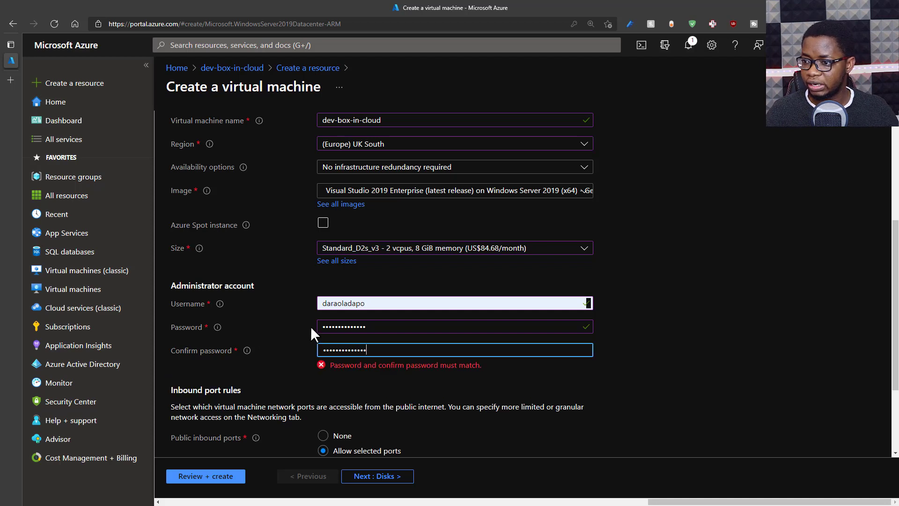
pyautogui.click(395, 335)
pyautogui.click(378, 351)
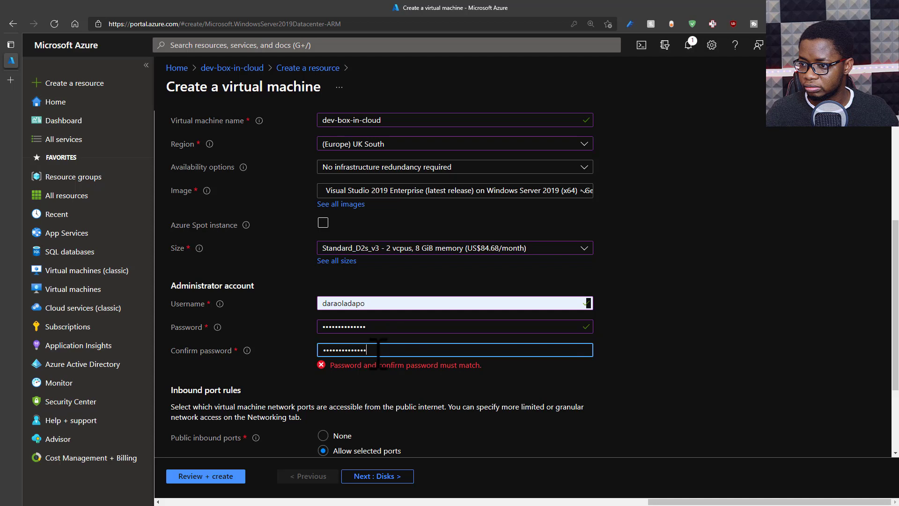
pyautogui.doubleClick(378, 351)
pyautogui.press('BackSpace')
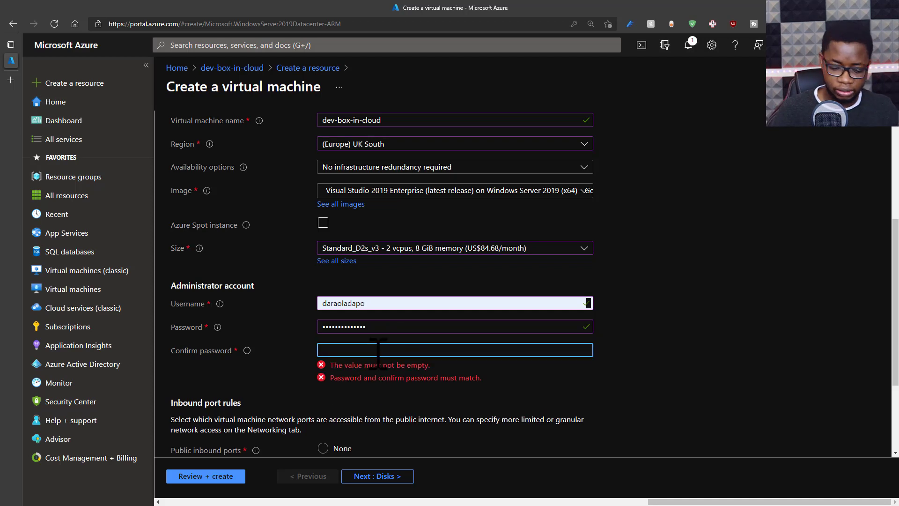
pyautogui.write('••••••••')
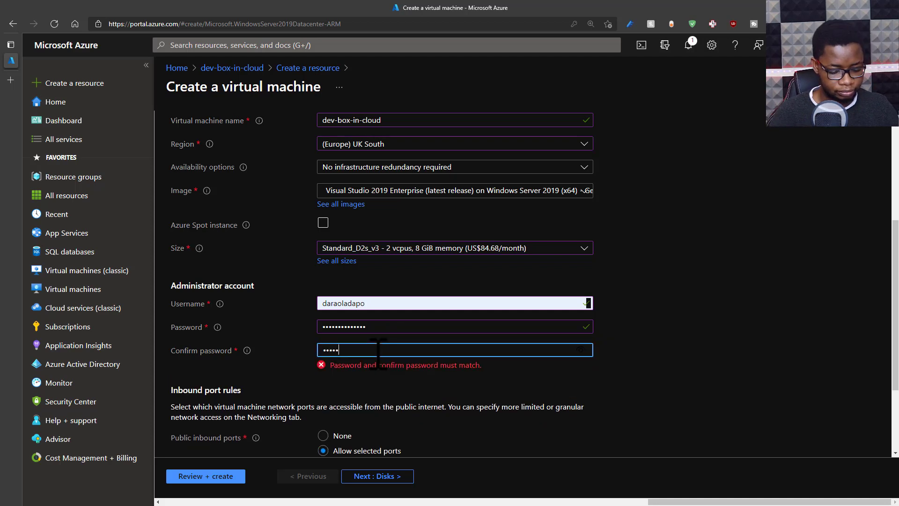
pyautogui.write('••••••')
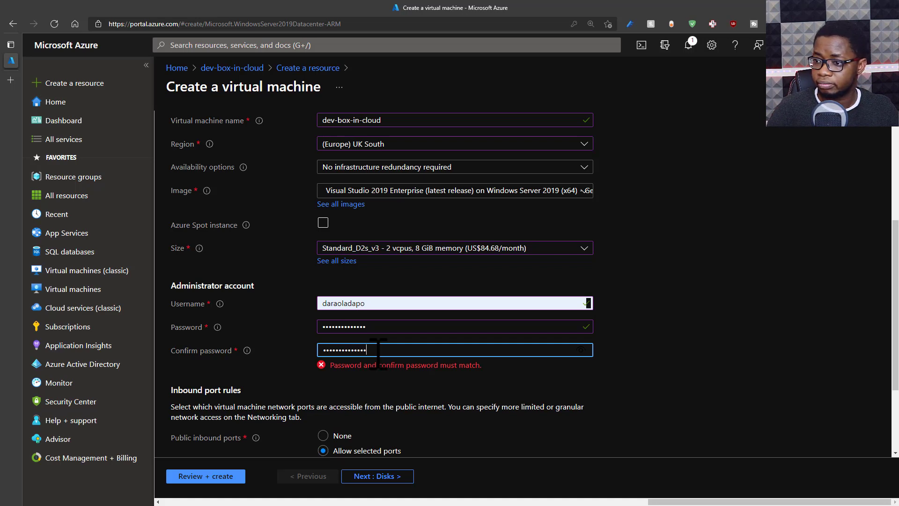
# Keep RDP (3389) as the only allowed inbound port and continue to Disks.
pyautogui.scroll(-2, 604, 349)
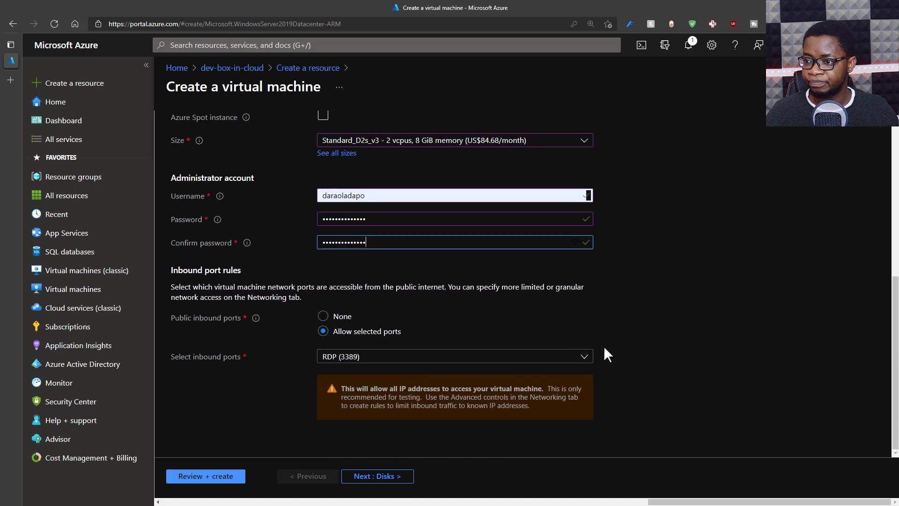
pyautogui.click(570, 357)
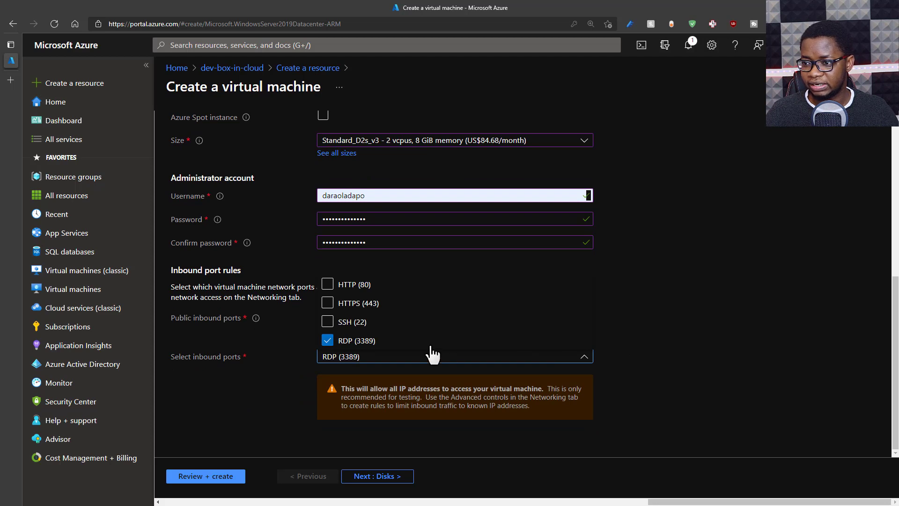
pyautogui.click(662, 329)
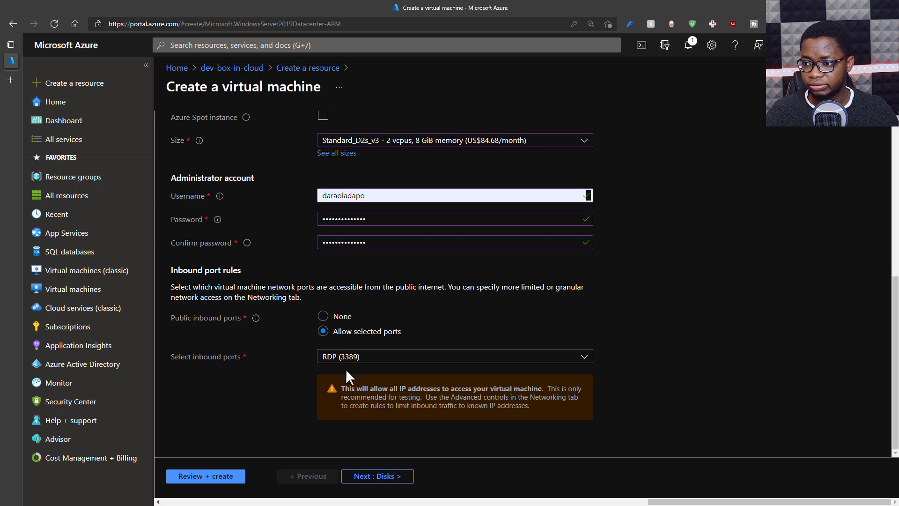
pyautogui.click(360, 476)
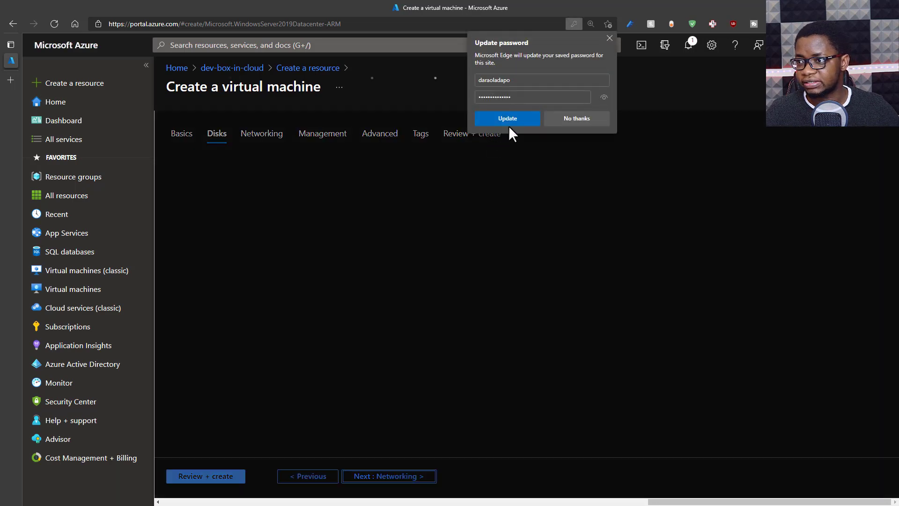
# Dismiss the password prompt, set the OS disk type to Standard SSD, and go to Networking.
pyautogui.click(609, 38)
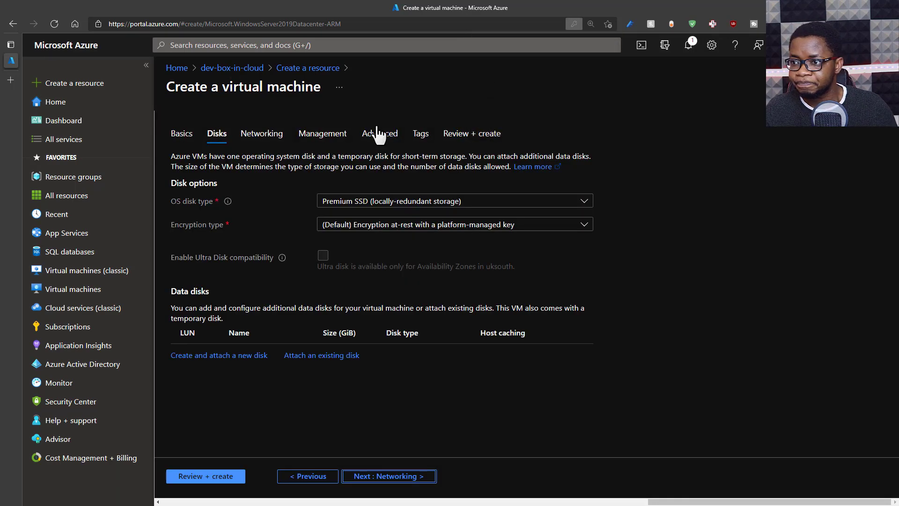
pyautogui.click(463, 205)
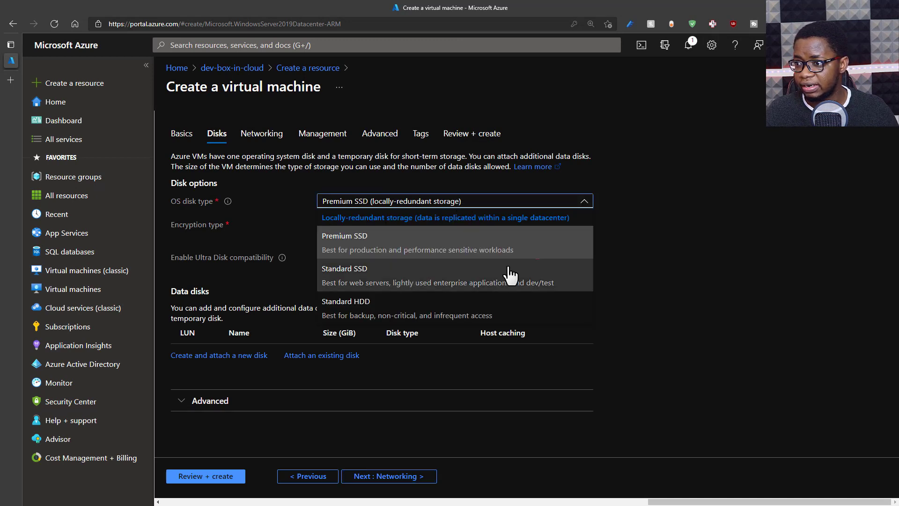
pyautogui.click(441, 281)
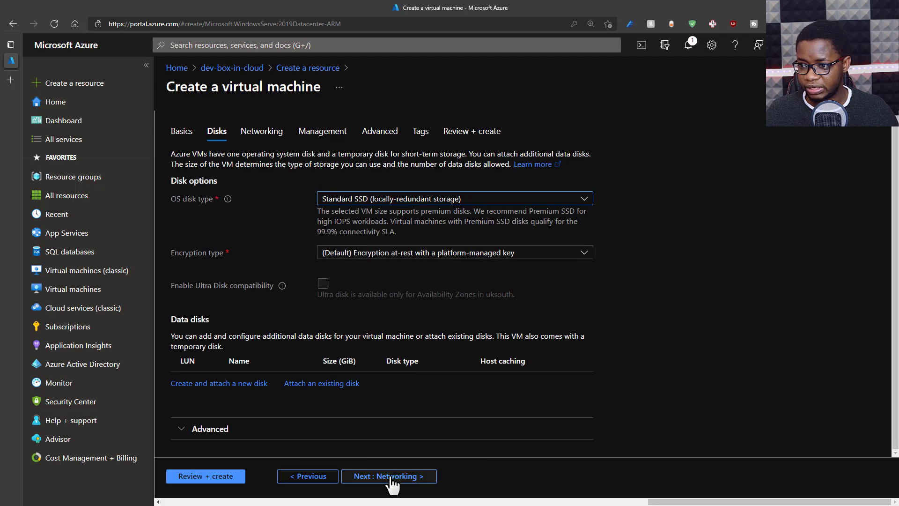
pyautogui.click(377, 476)
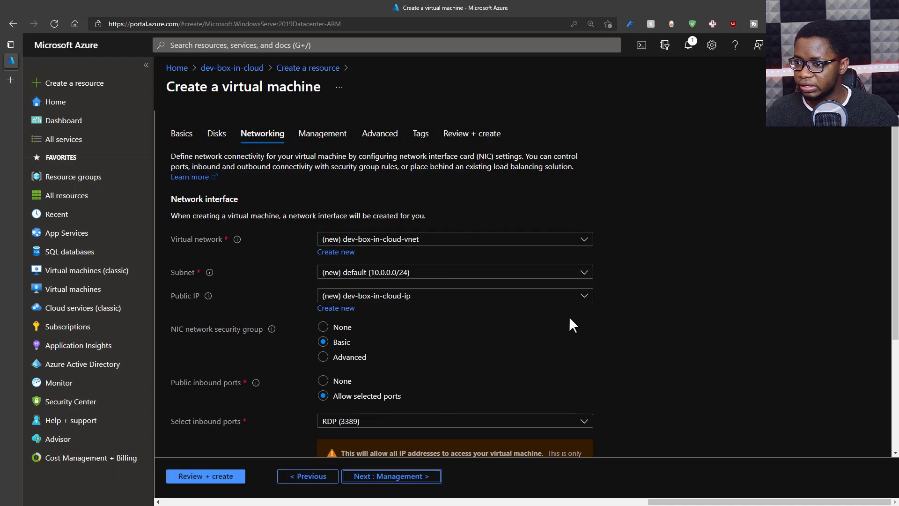
# Leave the networking defaults unchanged and advance to Management.
pyautogui.scroll(-4, 569, 318)
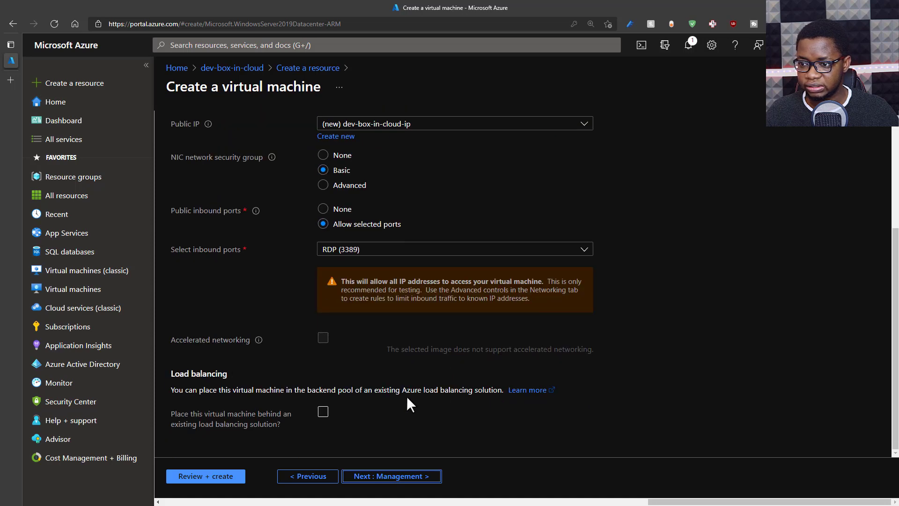
pyautogui.click(395, 477)
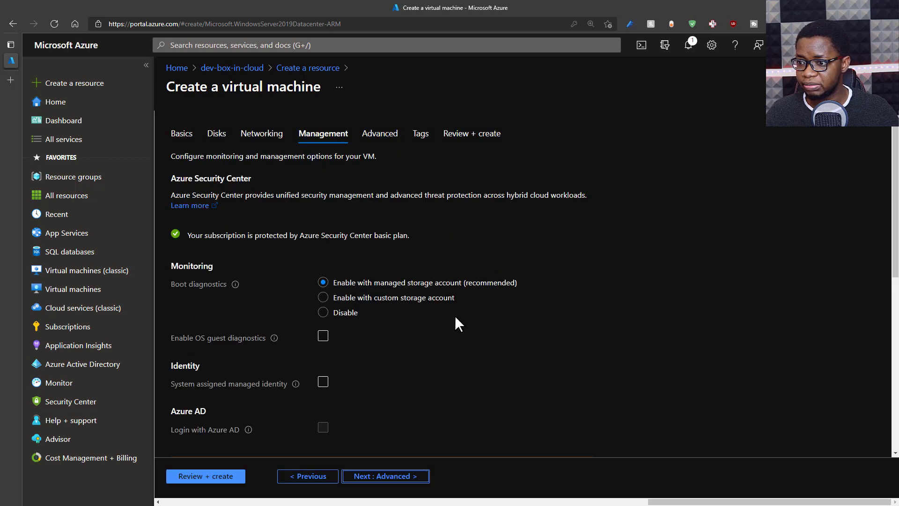
# Change the auto-shutdown time from 7:00 PM to 10:00 PM and advance to Advanced.
pyautogui.scroll(-3, 457, 321)
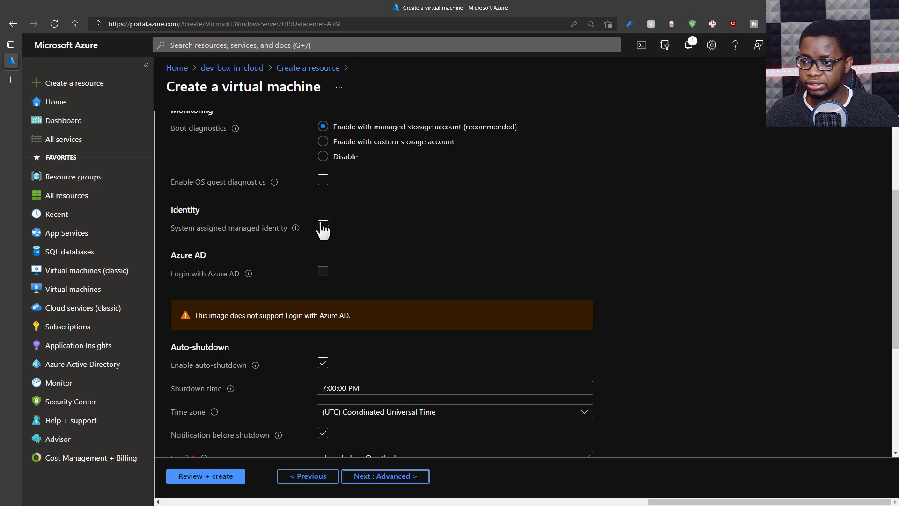
pyautogui.scroll(-2, 520, 390)
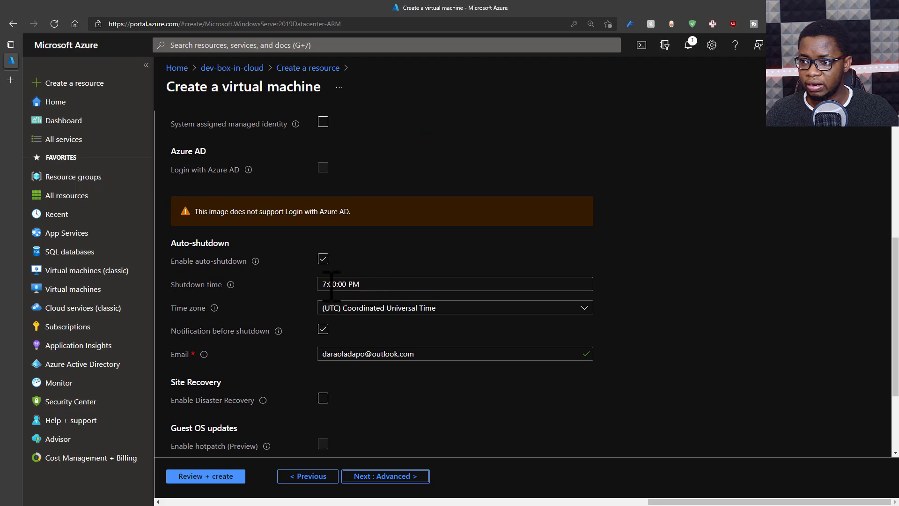
pyautogui.doubleClick(318, 284)
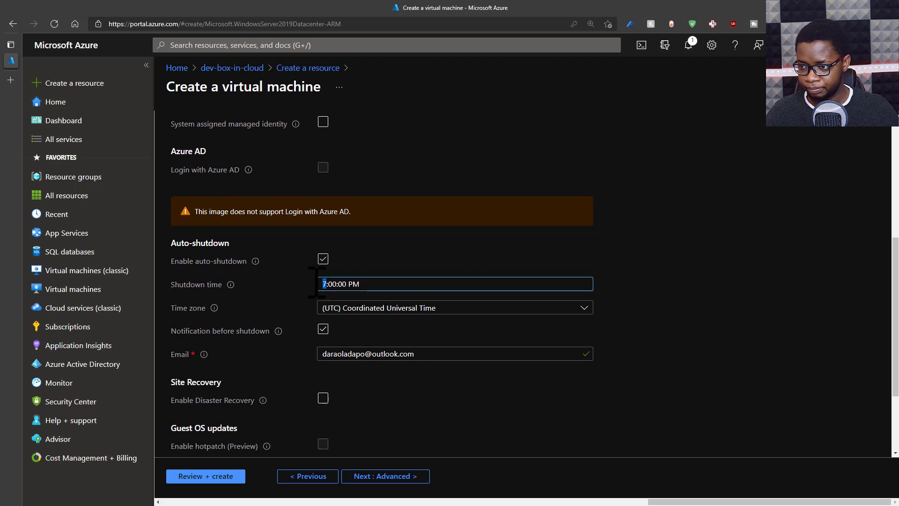
pyautogui.write('10')
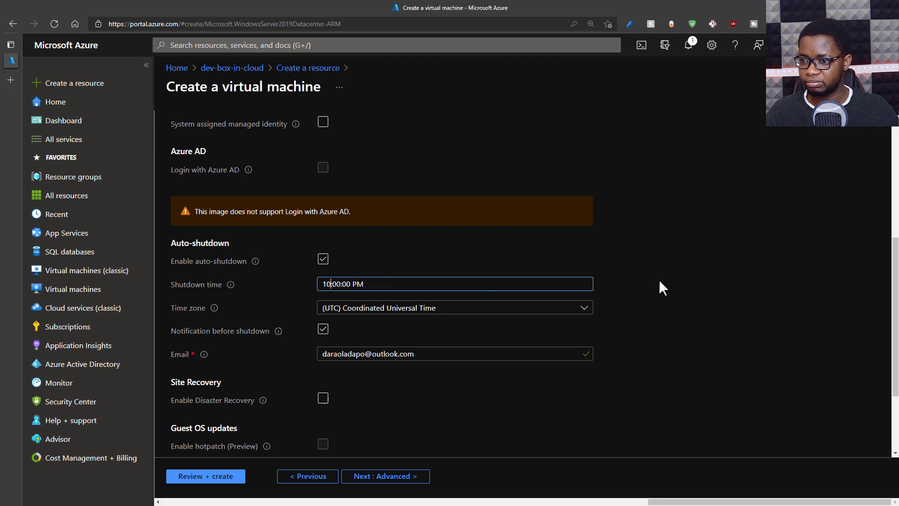
pyautogui.scroll(-2, 664, 300)
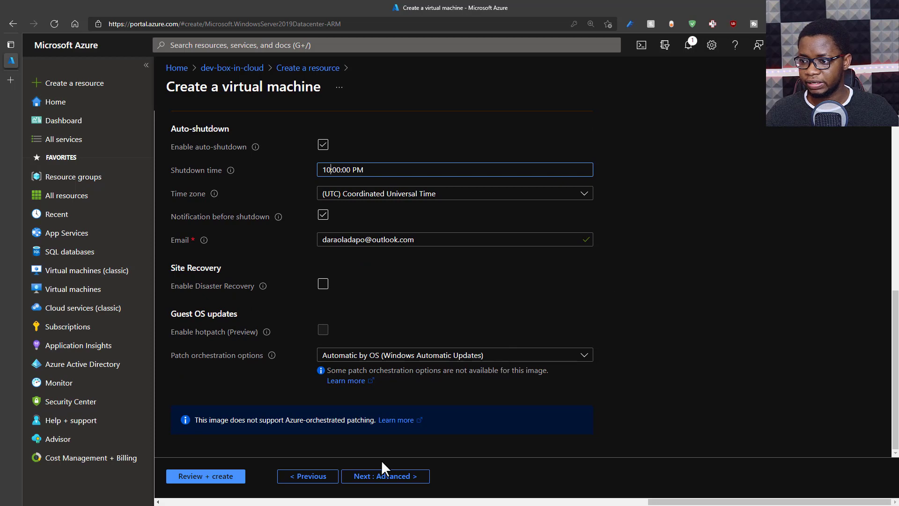
pyautogui.click(374, 477)
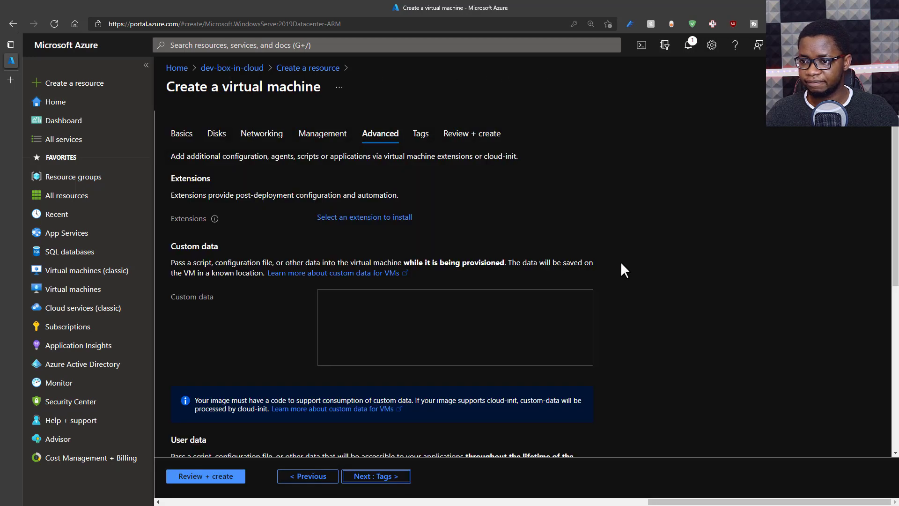
# Skip through the Advanced and Tags tabs to the Review + create summary.
pyautogui.scroll(-5, 620, 262)
pyautogui.scroll(-1, 620, 261)
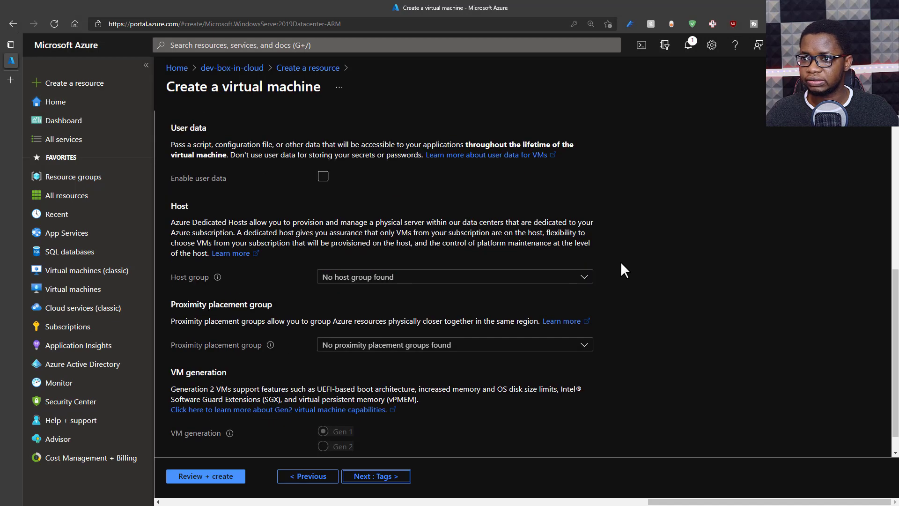
pyautogui.scroll(-1, 621, 263)
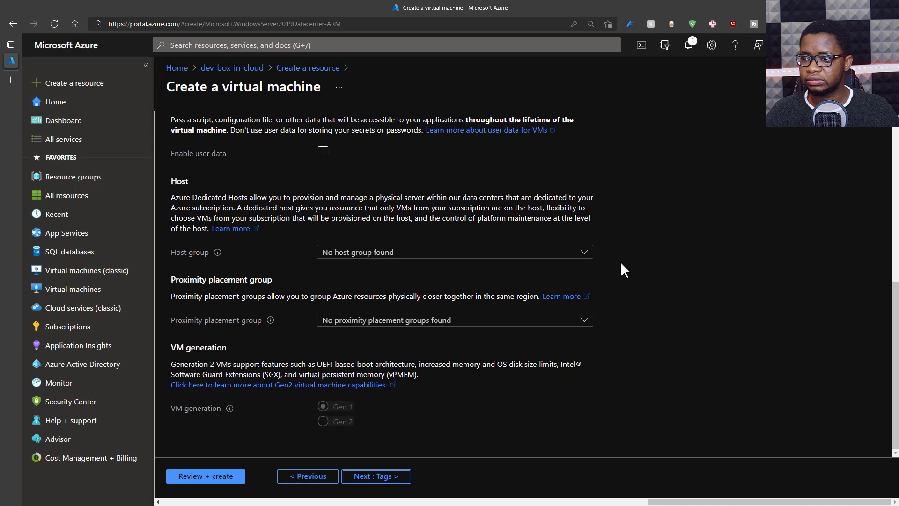
pyautogui.click(380, 477)
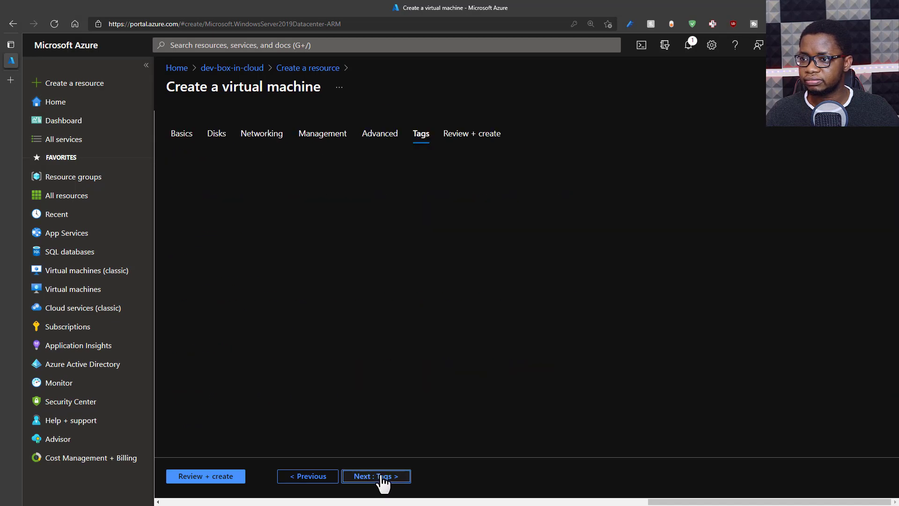
pyautogui.click(202, 475)
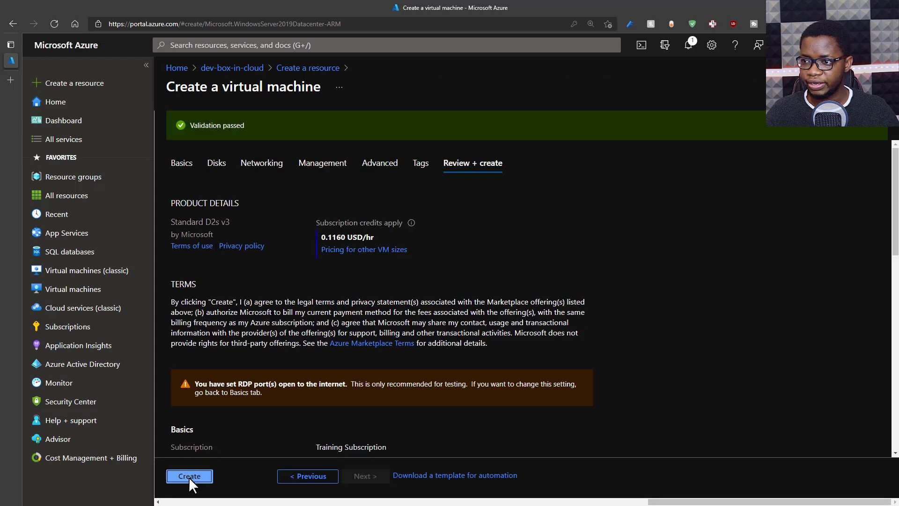
# Create the dev-box-in-cloud VM and dismiss the browser's password update prompt.
pyautogui.click(189, 476)
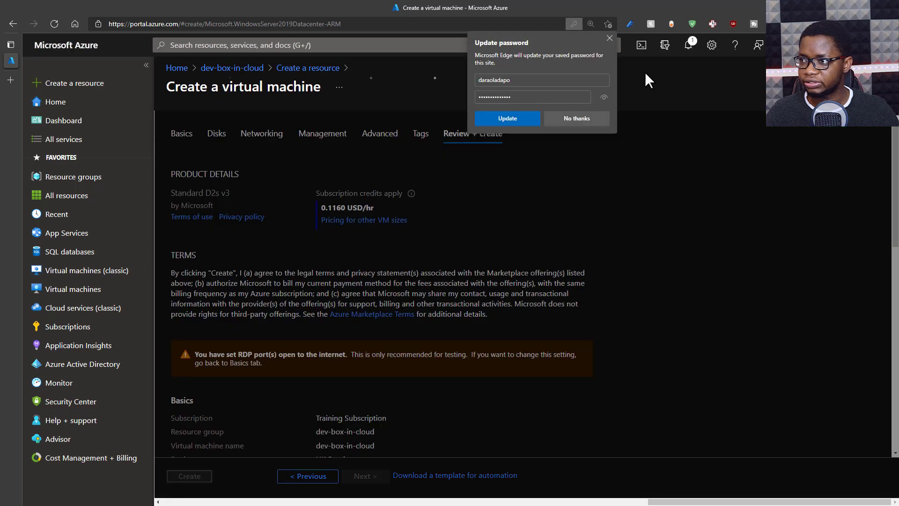
pyautogui.click(608, 38)
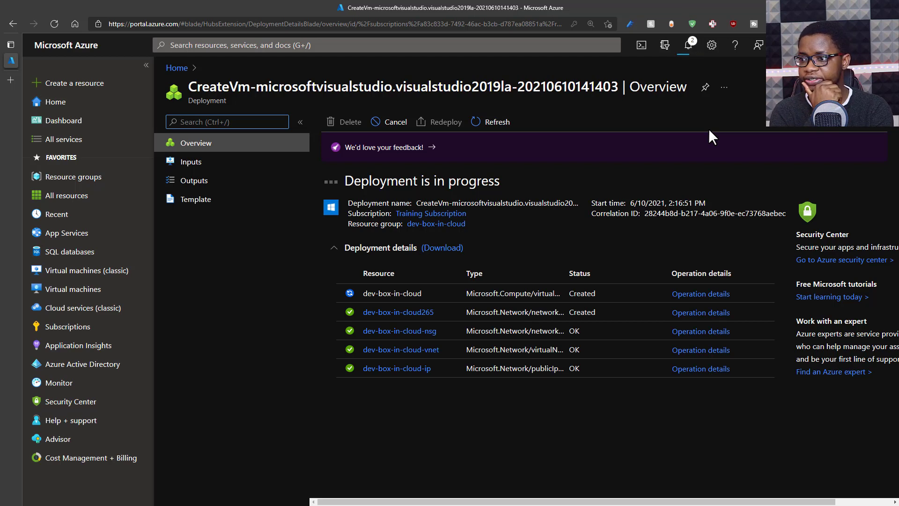
# Refresh the deployment status until it completes, then open the dev-box-in-cloud virtual machine.
pyautogui.click(495, 123)
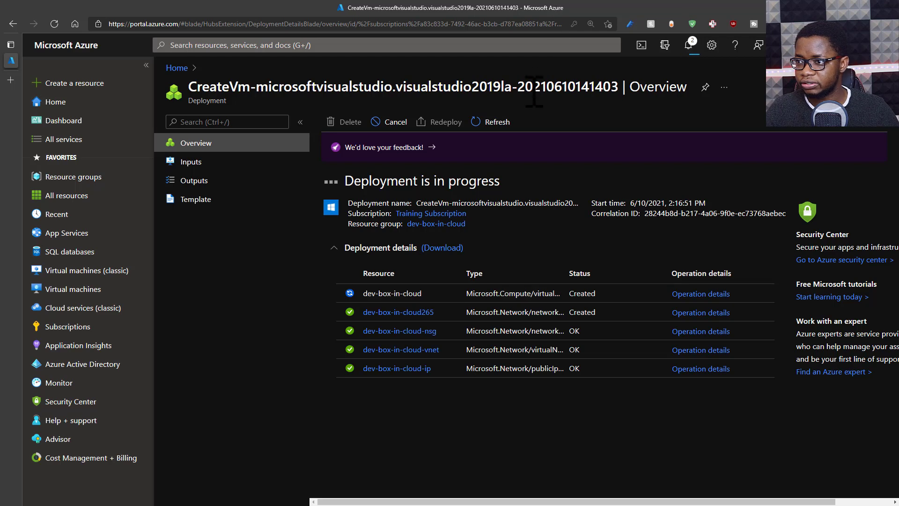
pyautogui.click(500, 124)
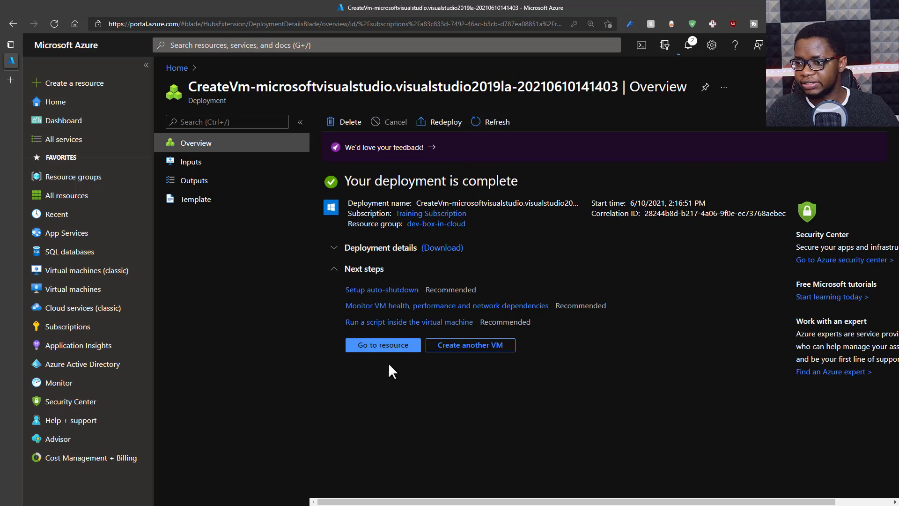
pyautogui.click(394, 354)
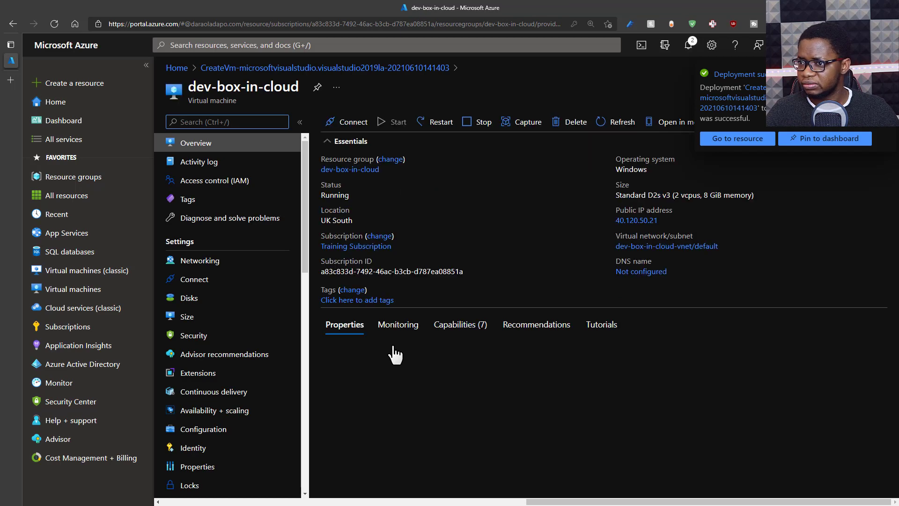
# Download the dev-box-in-cloud.rdp file from the VM's RDP connection options and open it.
pyautogui.click(344, 123)
pyautogui.click(335, 143)
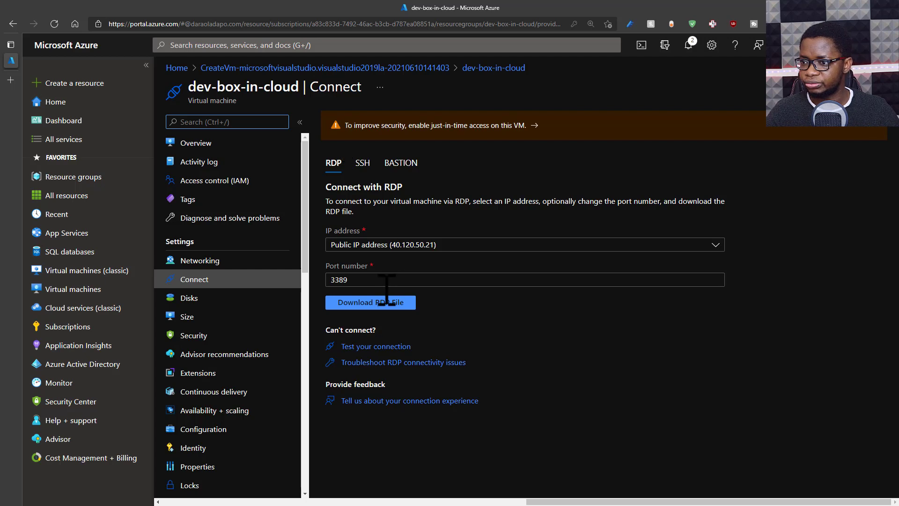
pyautogui.click(376, 304)
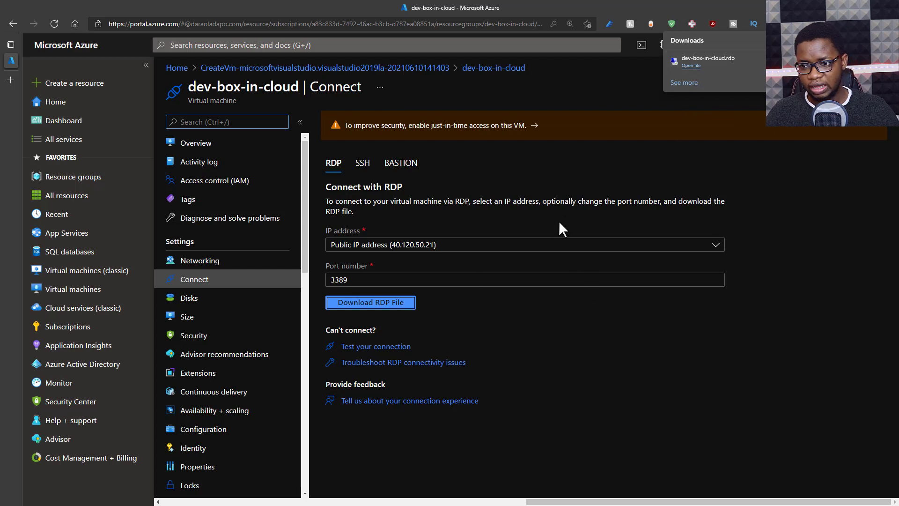
pyautogui.click(692, 66)
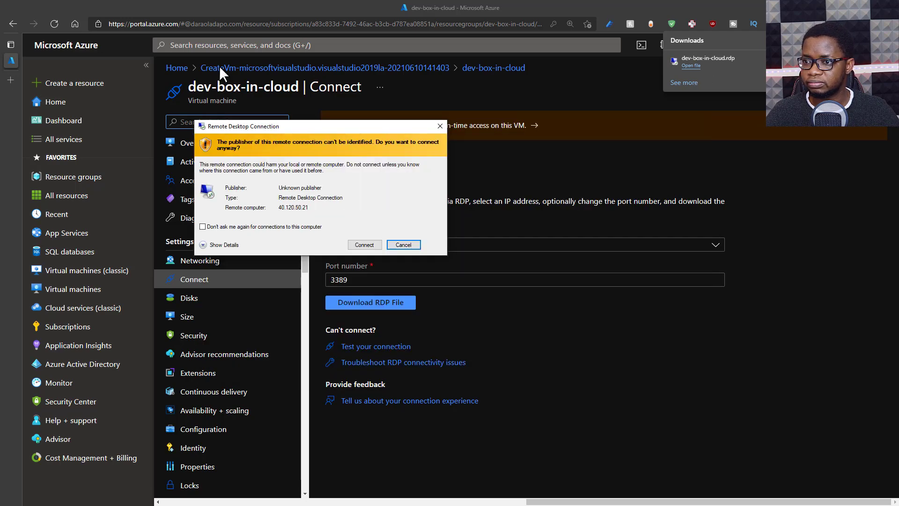
# Accept the publisher warning, sign in with the VM's remembered username and password, and accept the certificate.
pyautogui.click(244, 227)
pyautogui.click(364, 244)
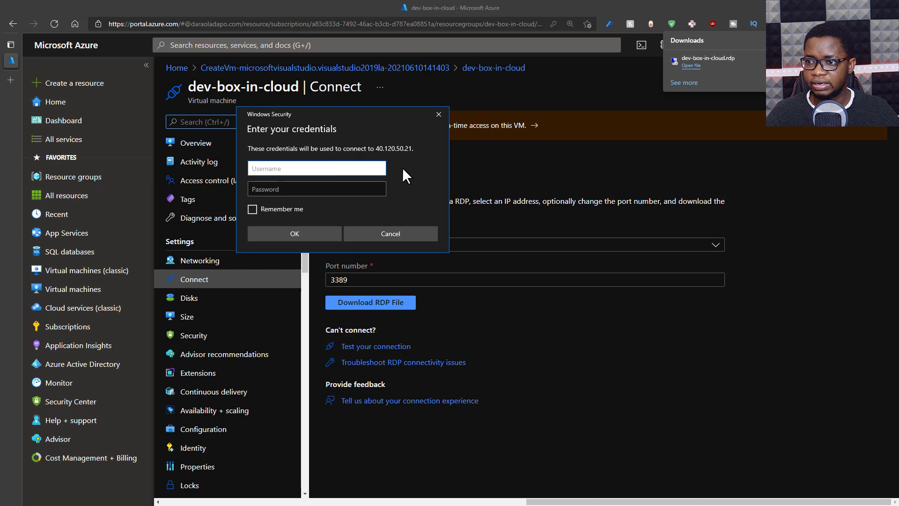
pyautogui.write('daraoladapo')
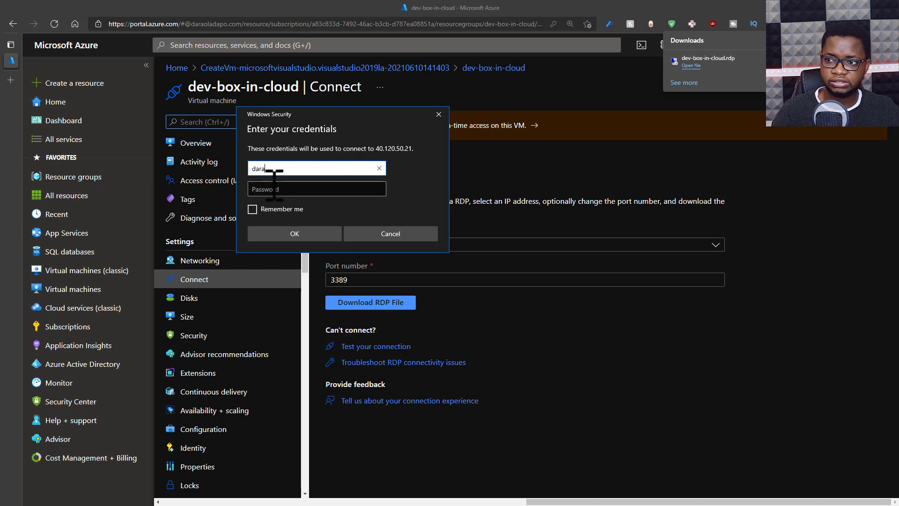
pyautogui.press('Tab')
pyautogui.write('•')
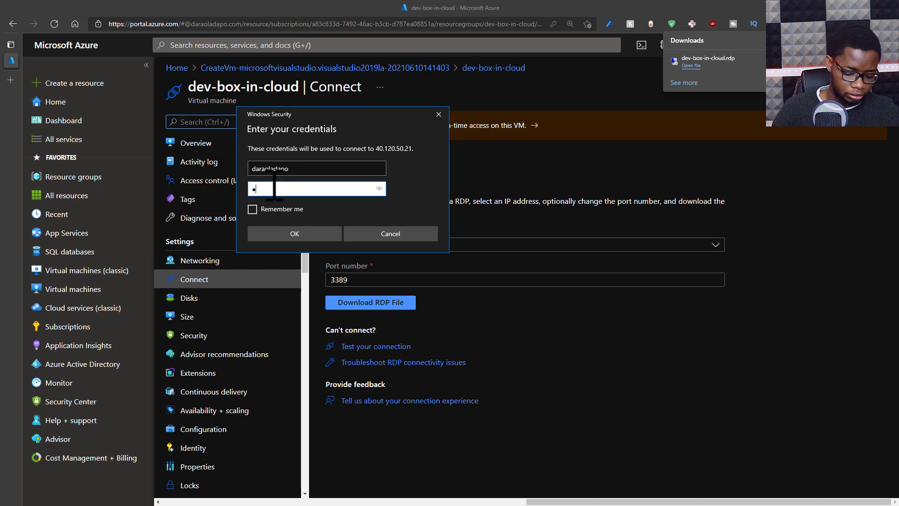
pyautogui.write('•••••••••')
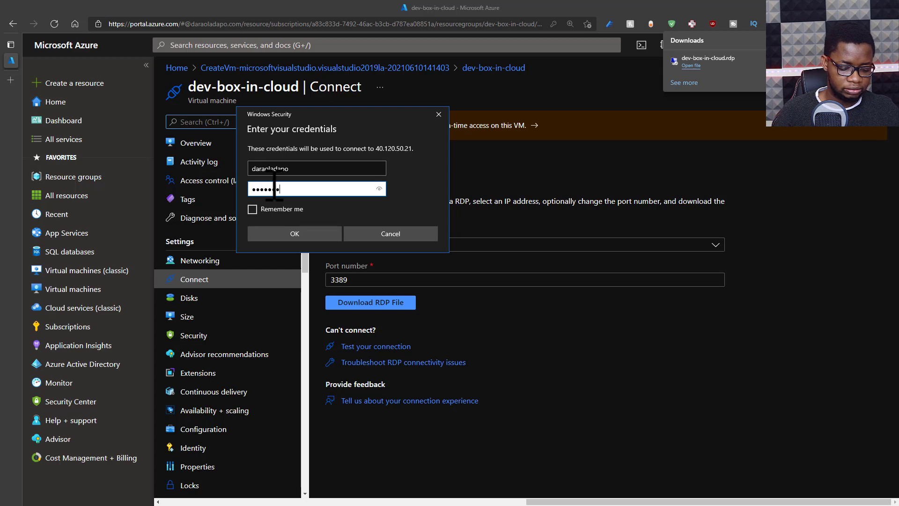
pyautogui.write('••••')
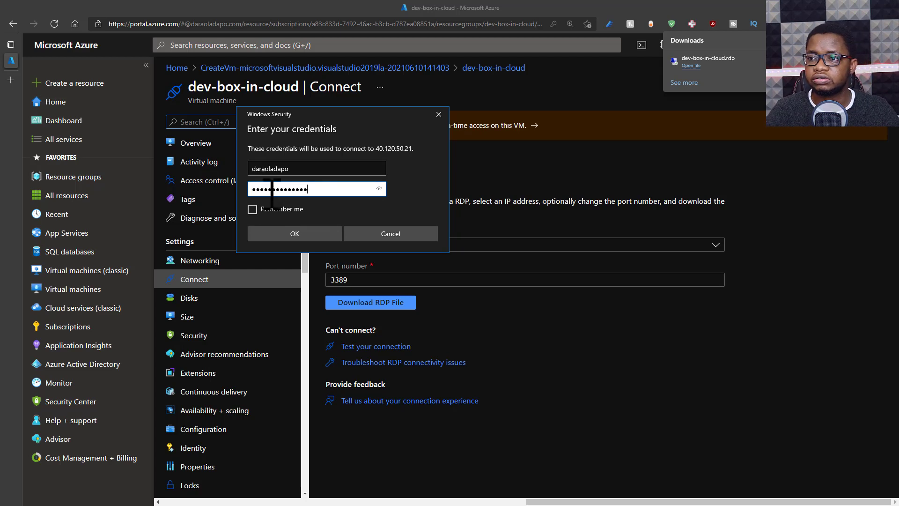
pyautogui.click(254, 209)
pyautogui.click(278, 231)
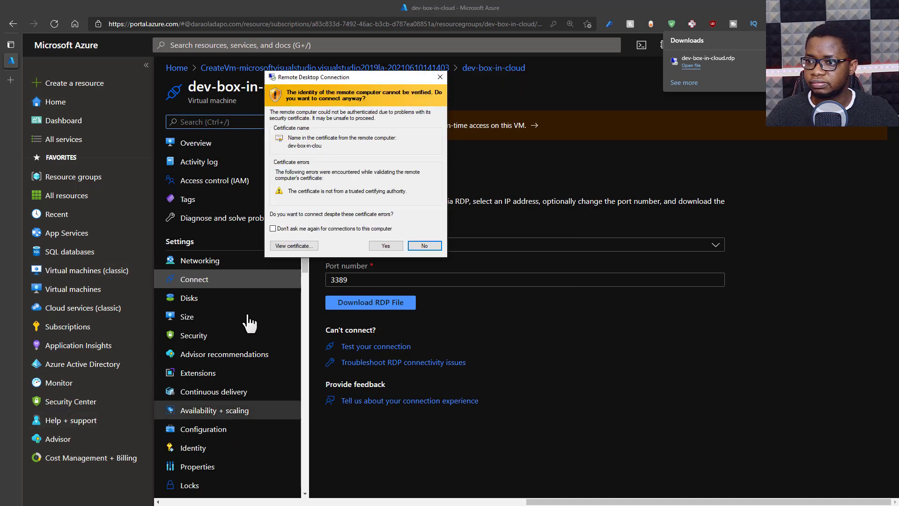
pyautogui.click(292, 229)
pyautogui.click(386, 246)
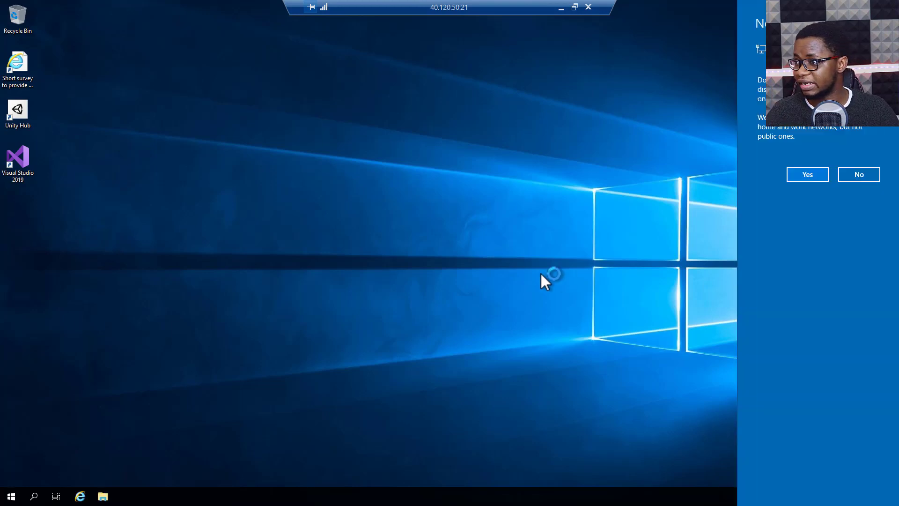
# Allow the VM to be discoverable on the network and dismiss Server Manager and the app list.
pyautogui.click(817, 177)
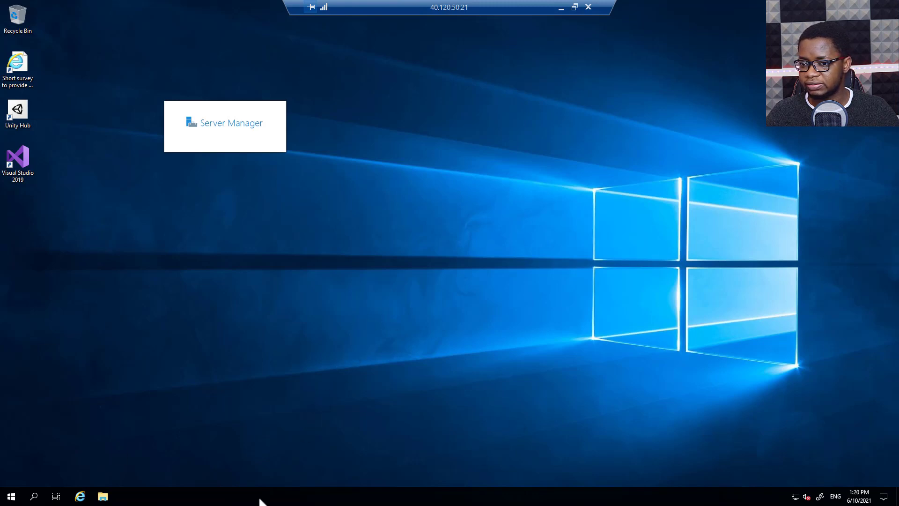
pyautogui.click(11, 500)
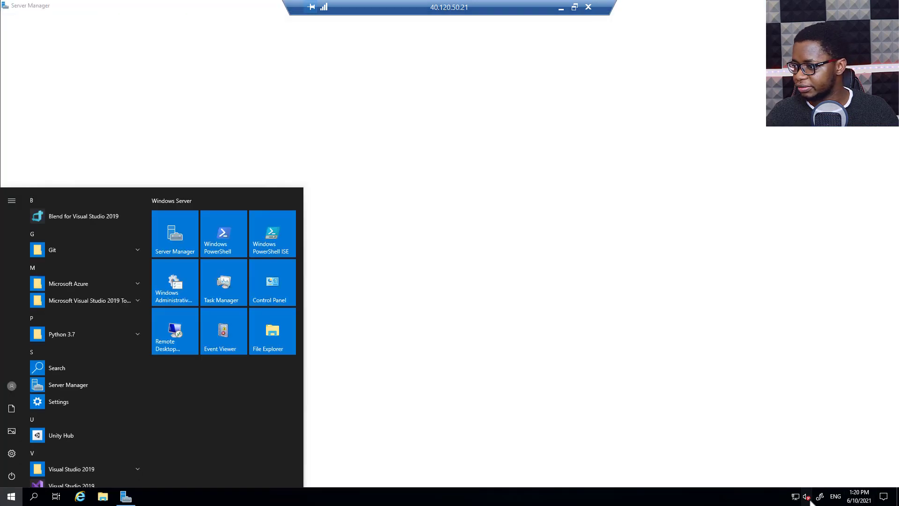
pyautogui.press('Escape')
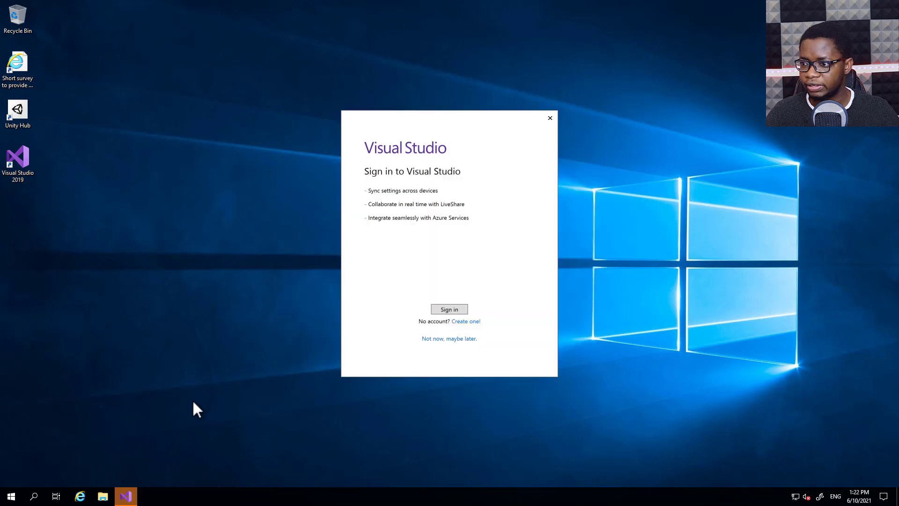
# Begin the Visual Studio sign-in, then open File Explorer on the remote machine to This PC.
pyautogui.click(457, 311)
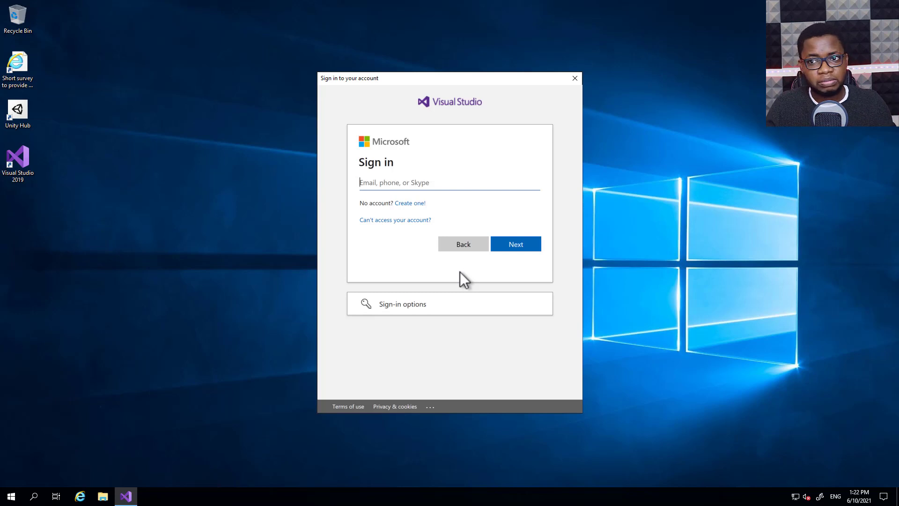
pyautogui.click(140, 329)
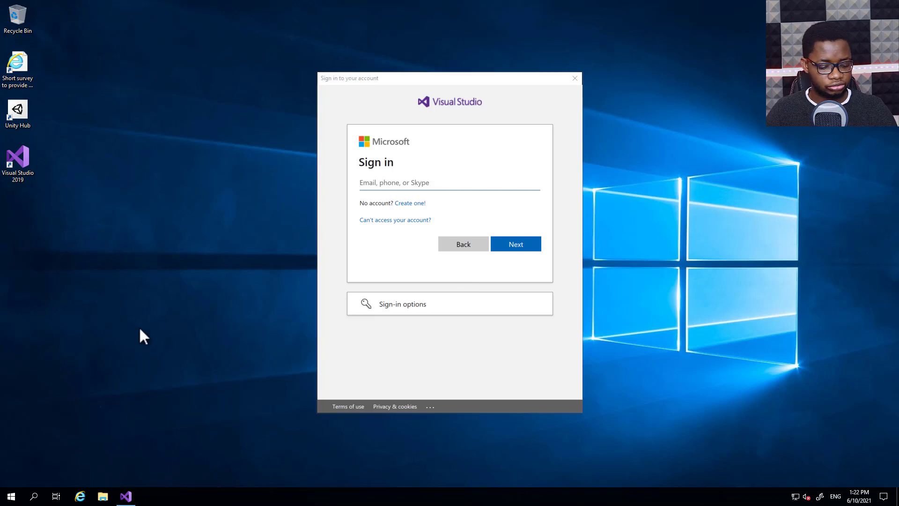
pyautogui.press('super+e')
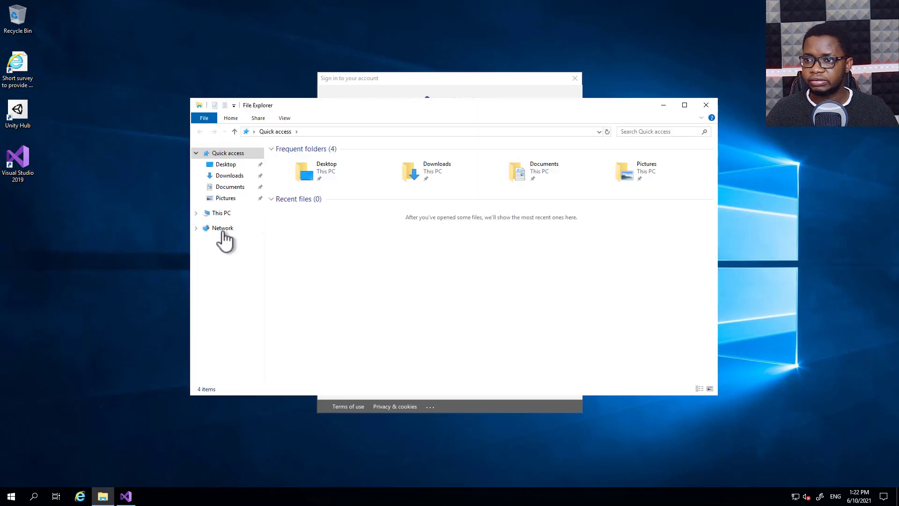
pyautogui.click(220, 213)
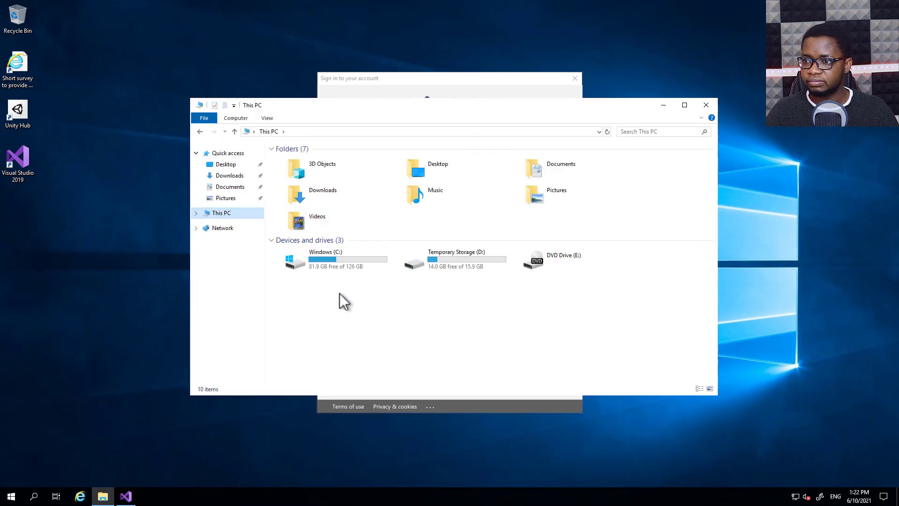